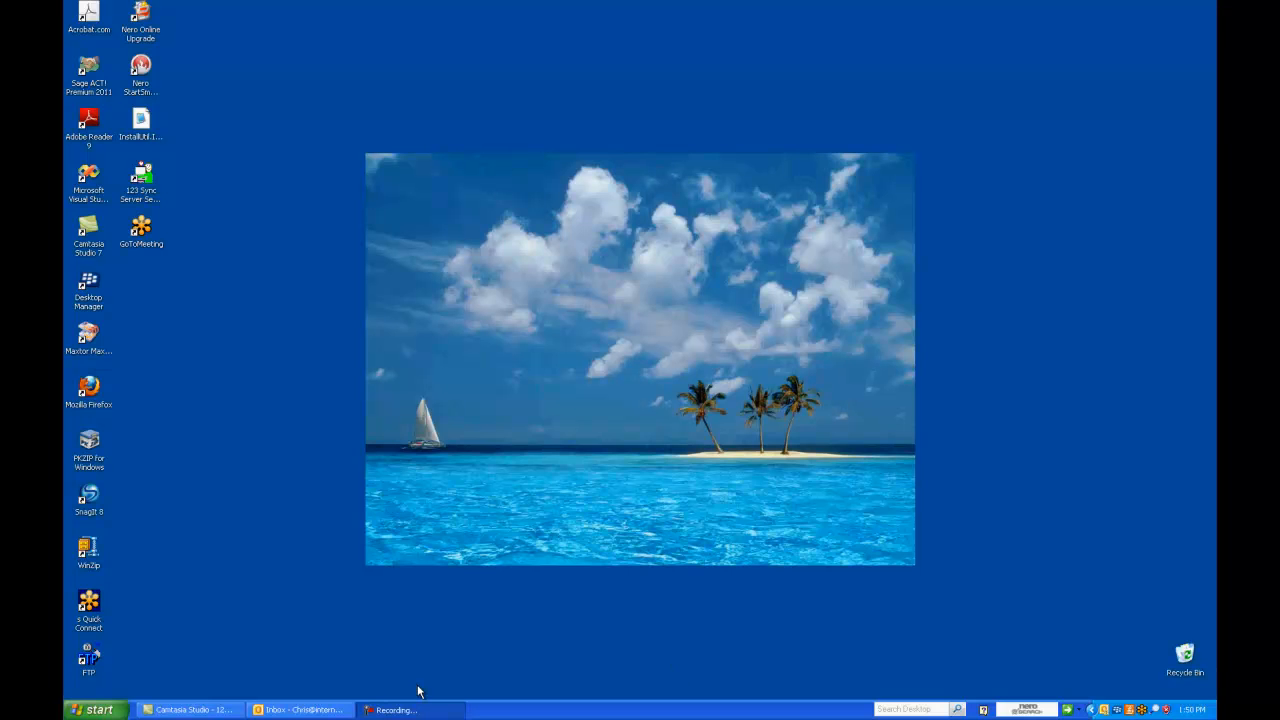
Open 123 Sync Server Services Installer and Management and install the 123 Sync Service
click(105, 710)
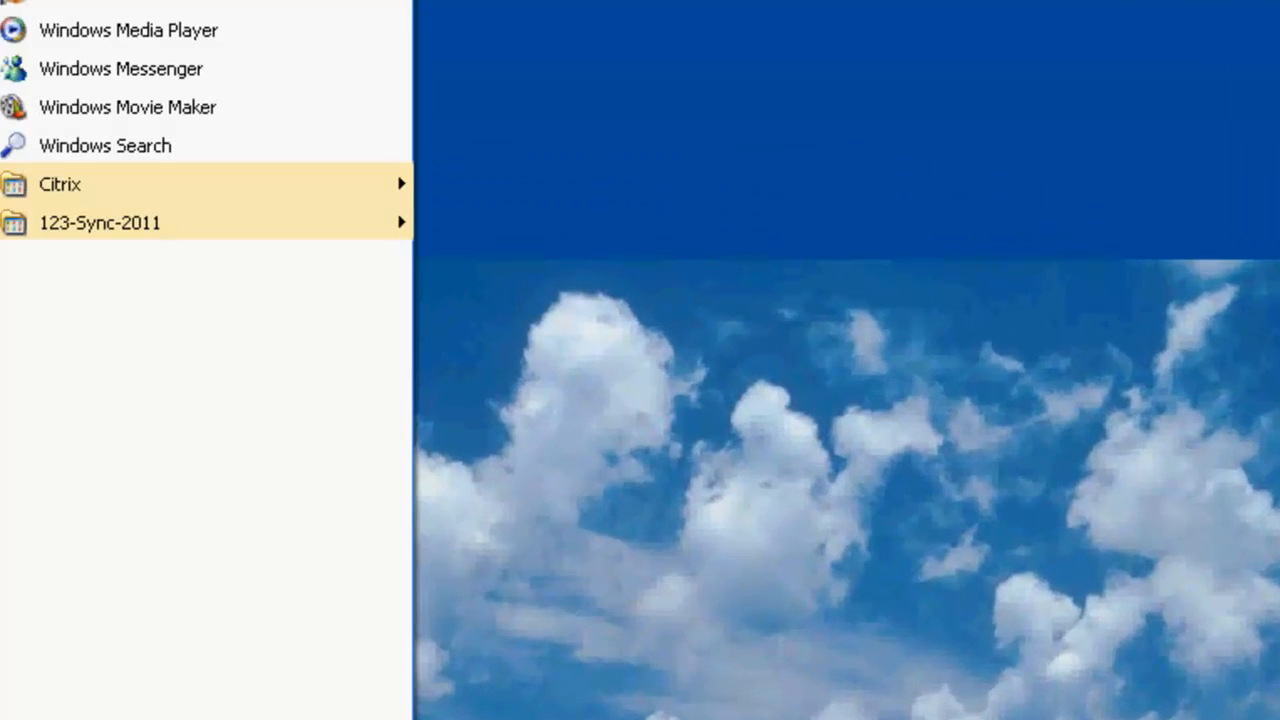
mouse_move(161, 235)
mouse_move(512, 238)
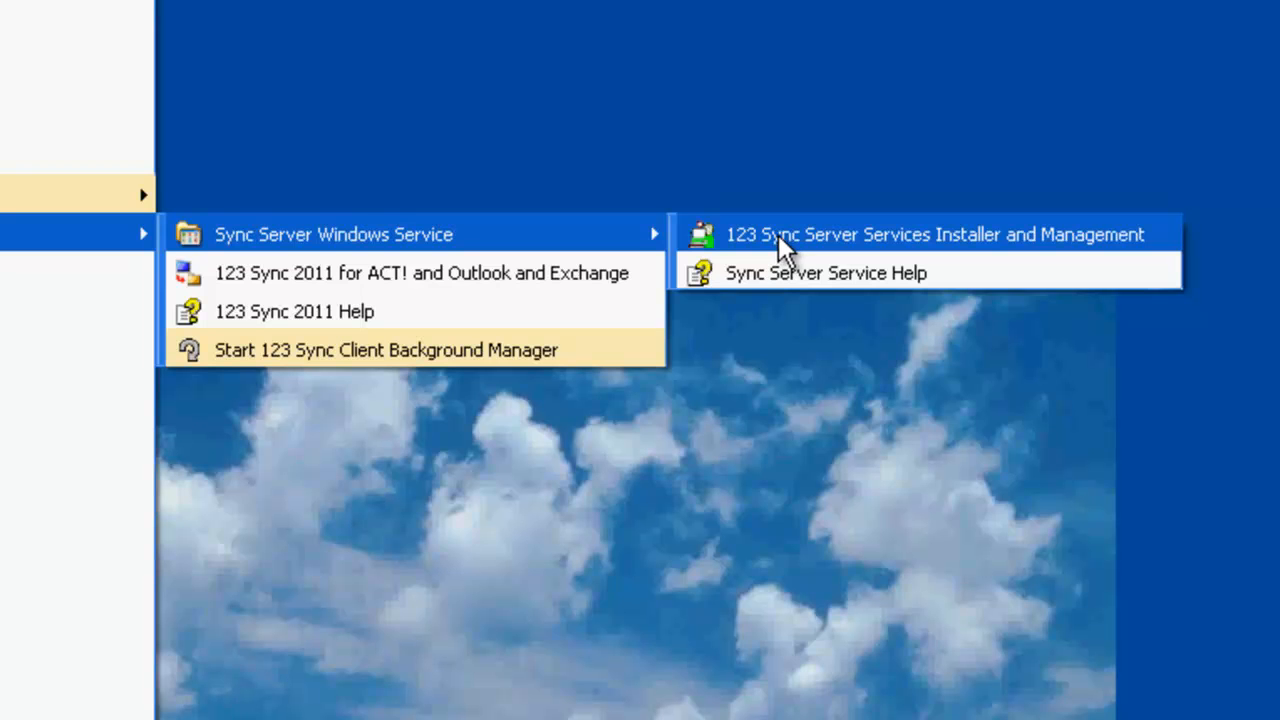
click(778, 234)
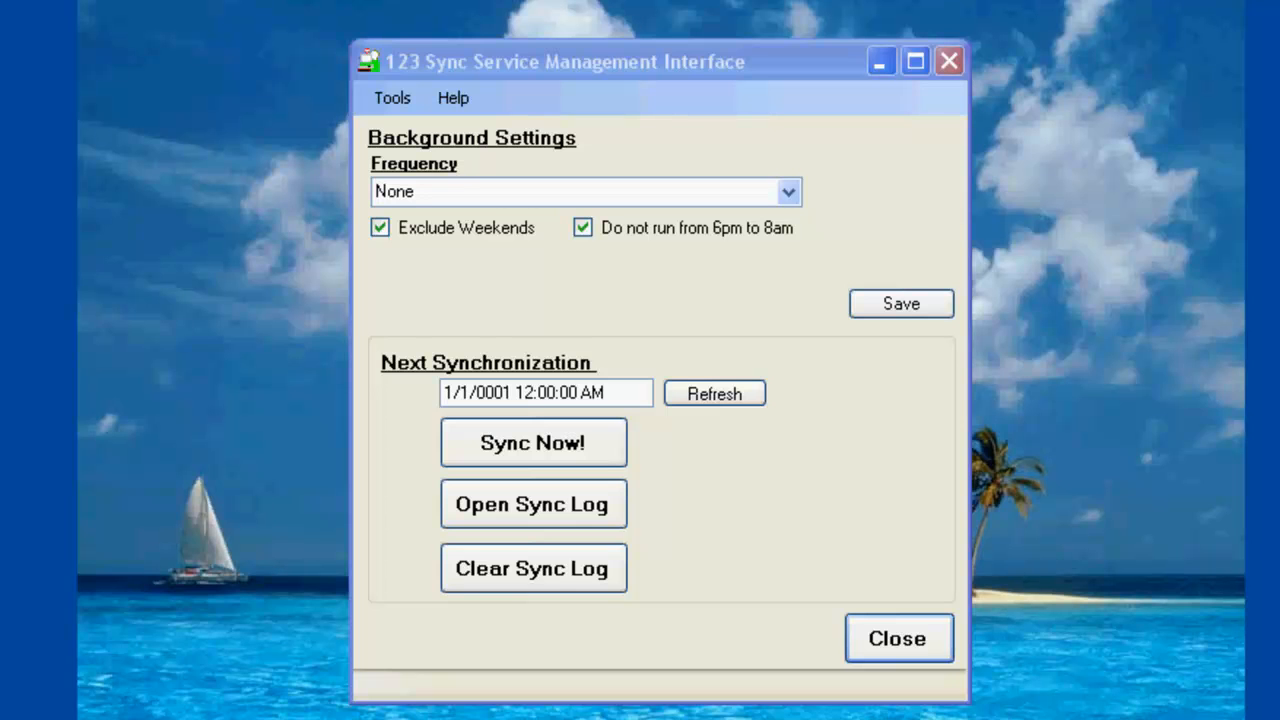
click(379, 99)
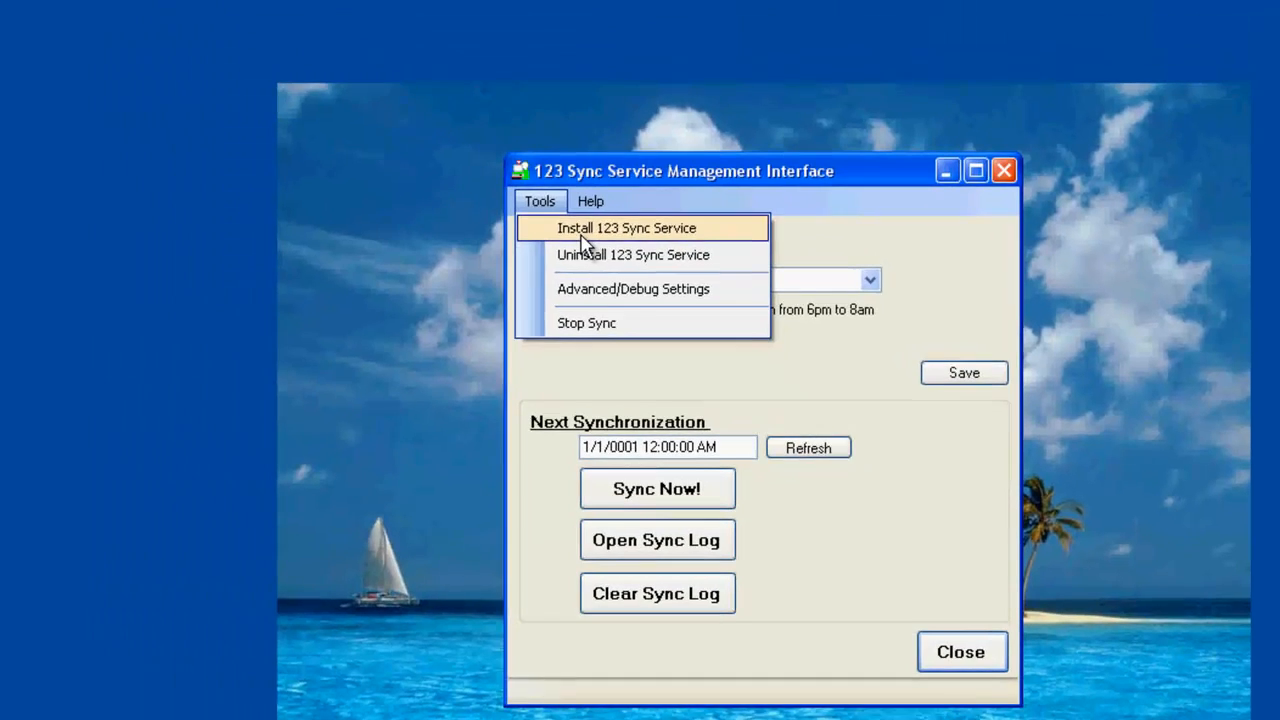
click(441, 138)
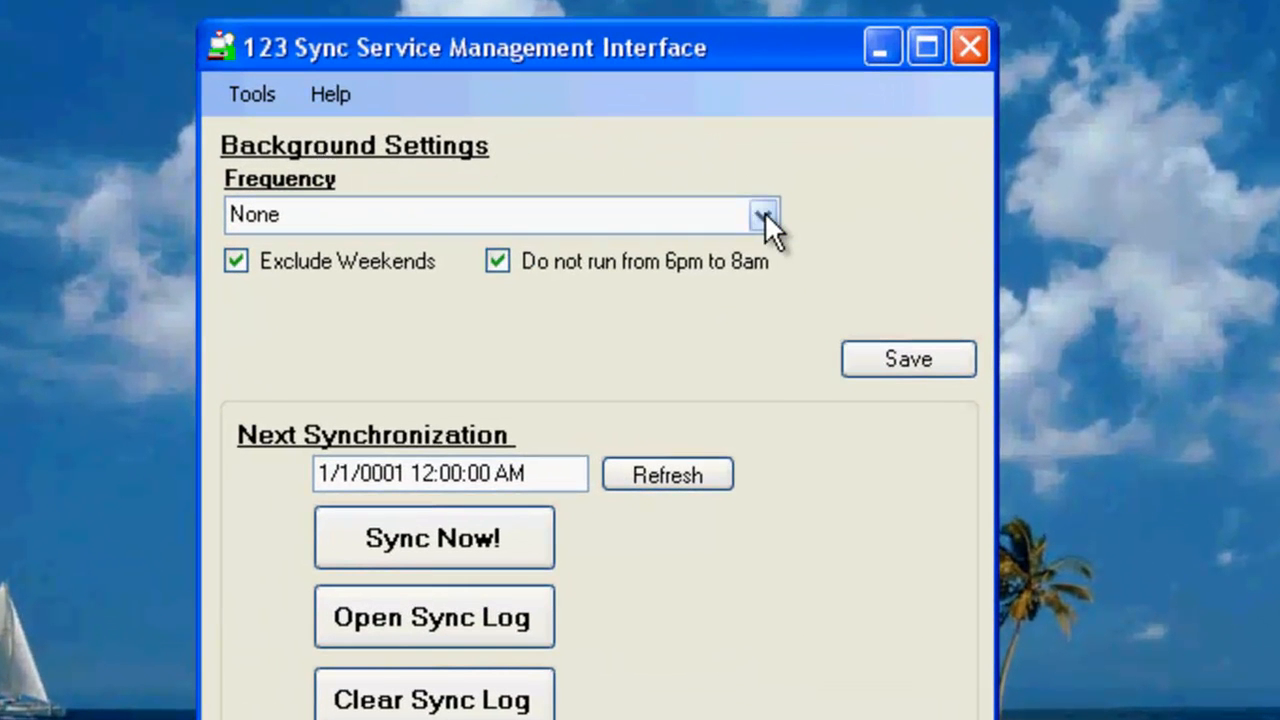
Set the background sync frequency to Every 30 Minutes and save the settings
click(764, 213)
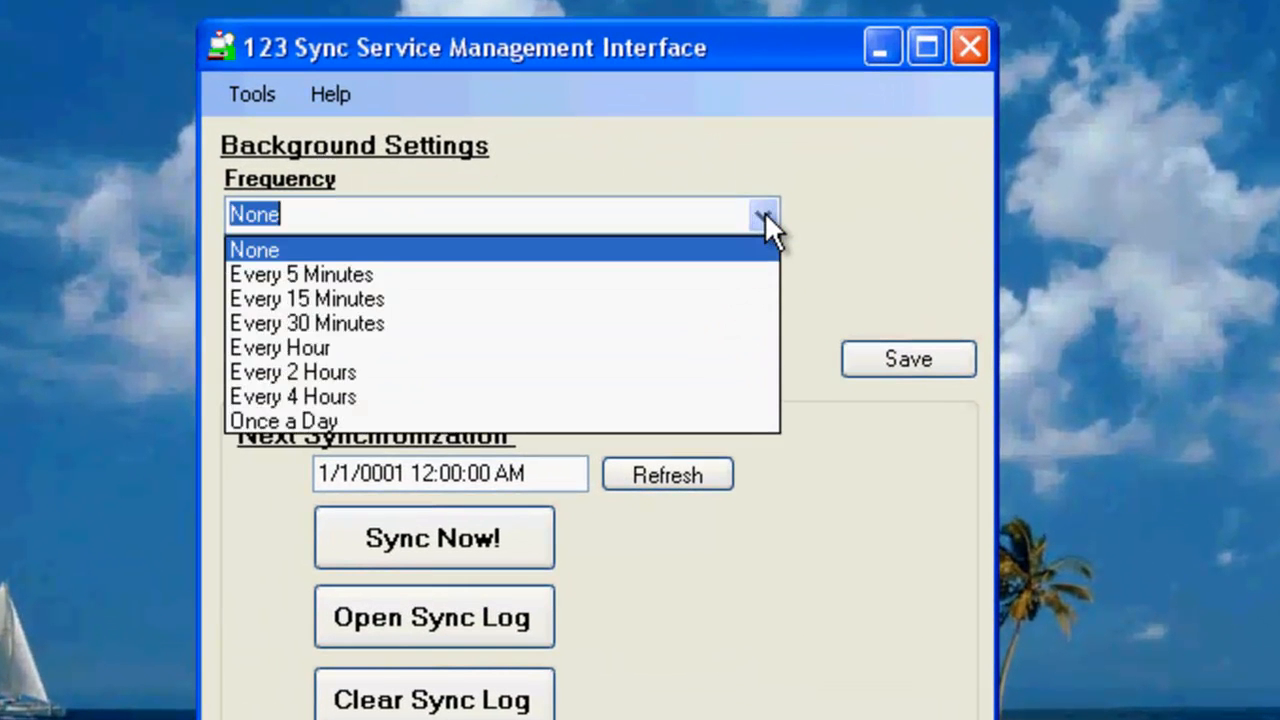
click(665, 322)
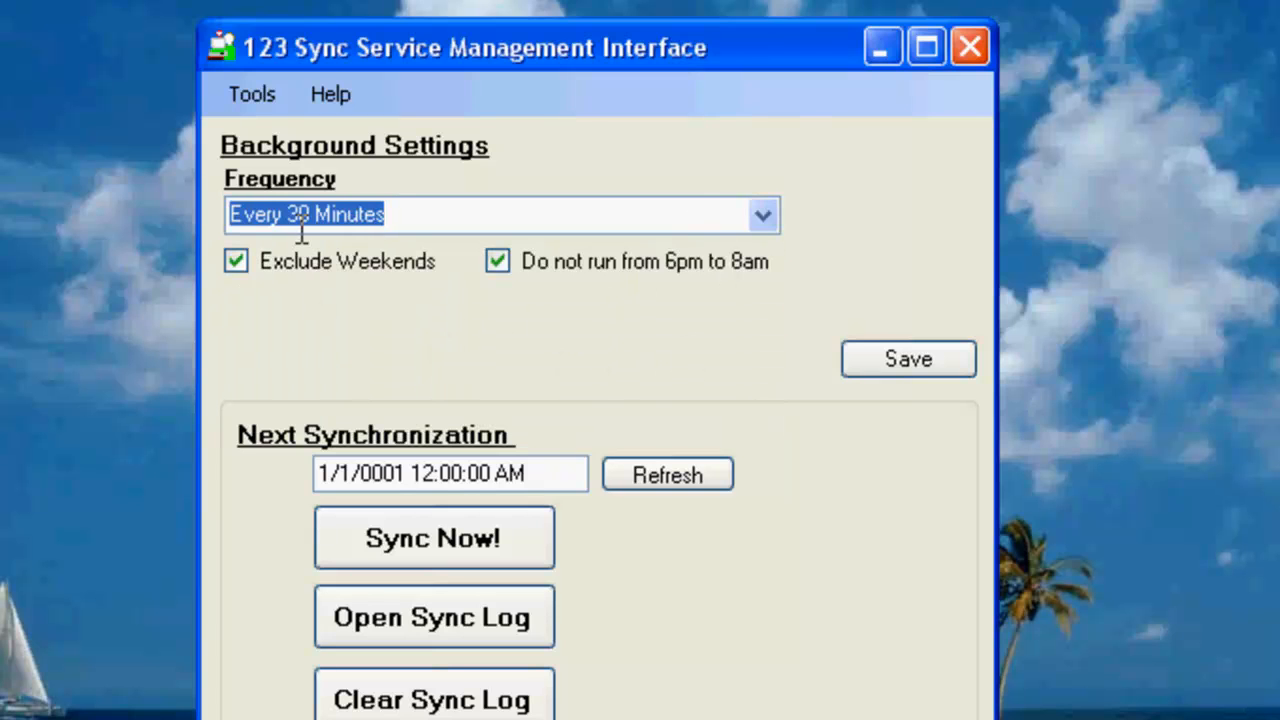
click(898, 358)
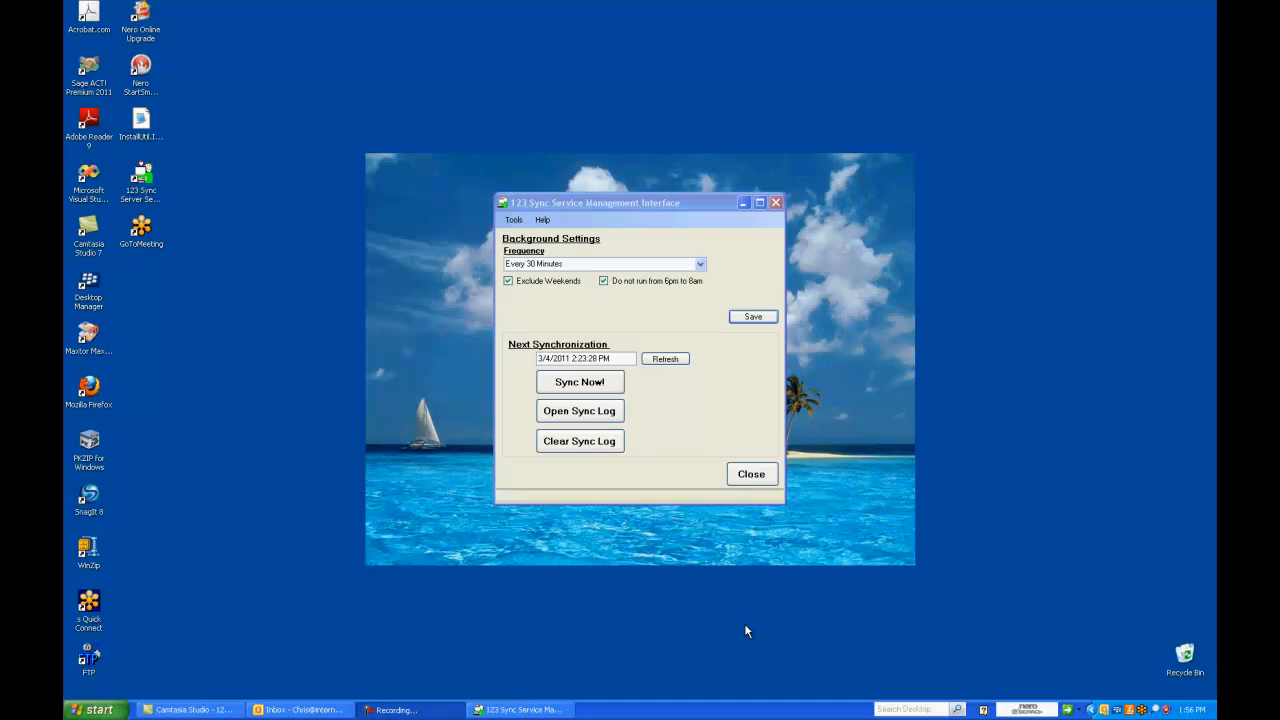
Open Computer Management for this computer and display its Windows services in a widened window
click(97, 709)
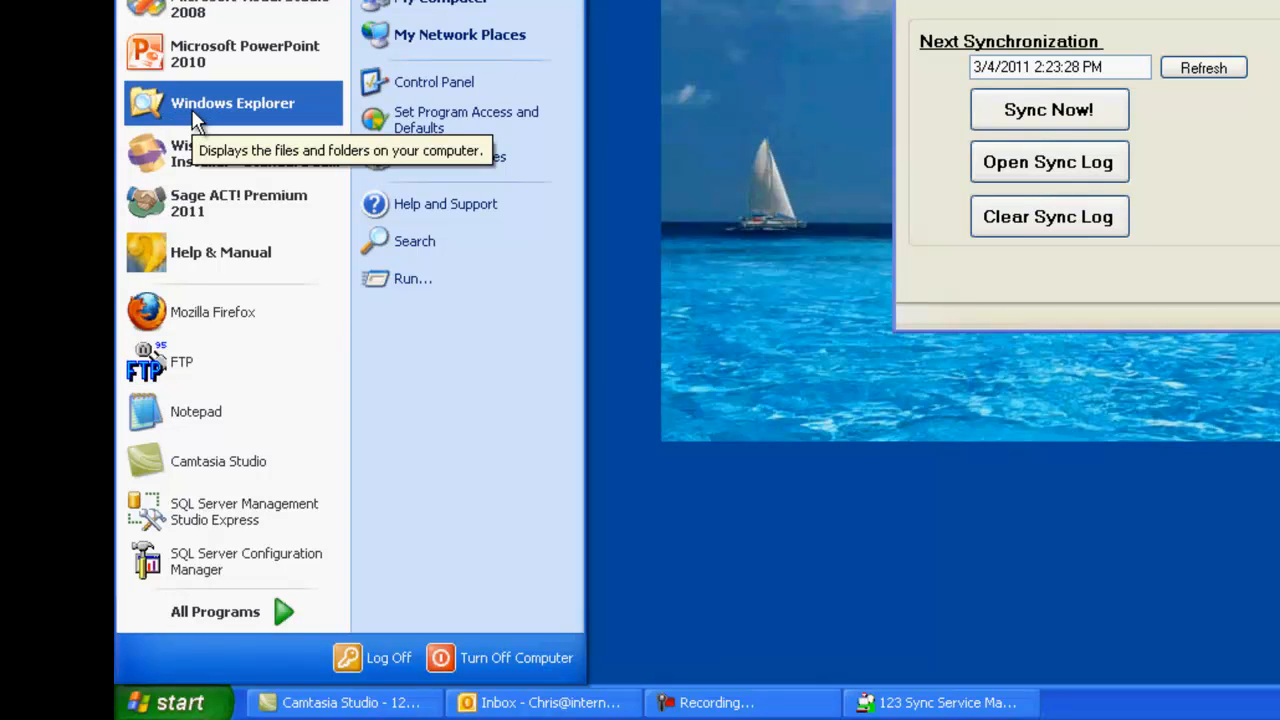
click(197, 120)
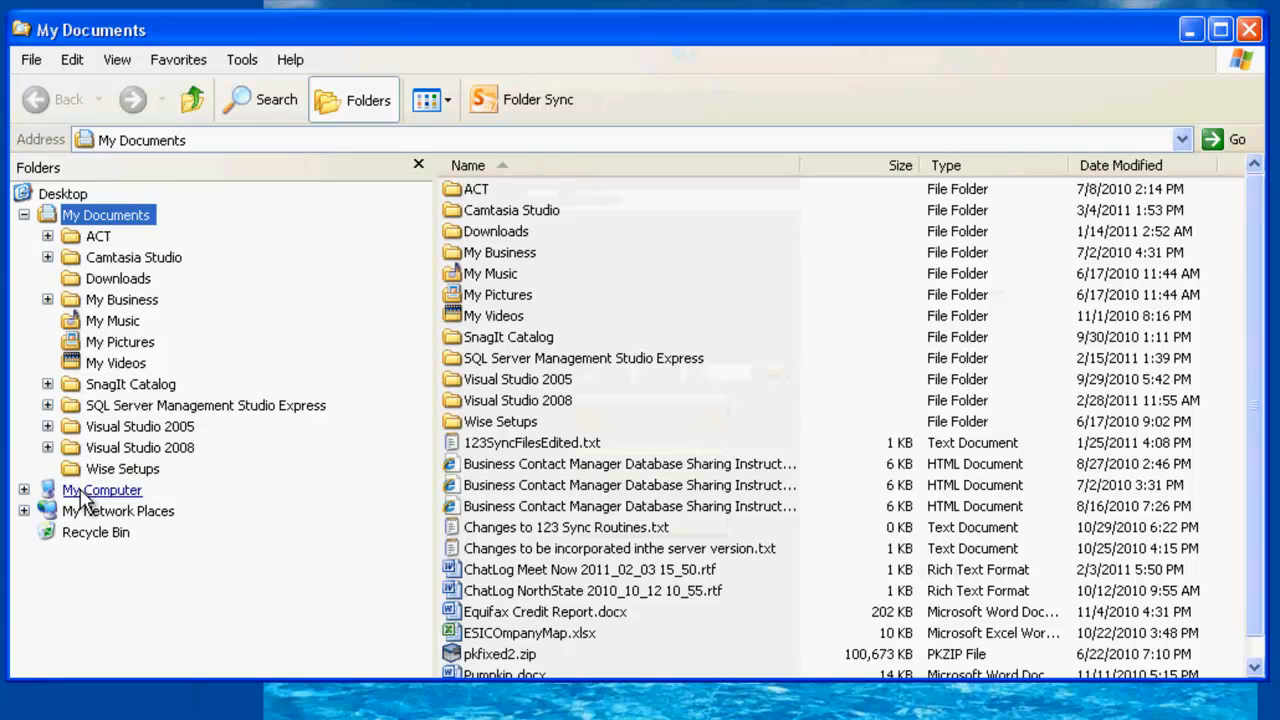
right_click(82, 491)
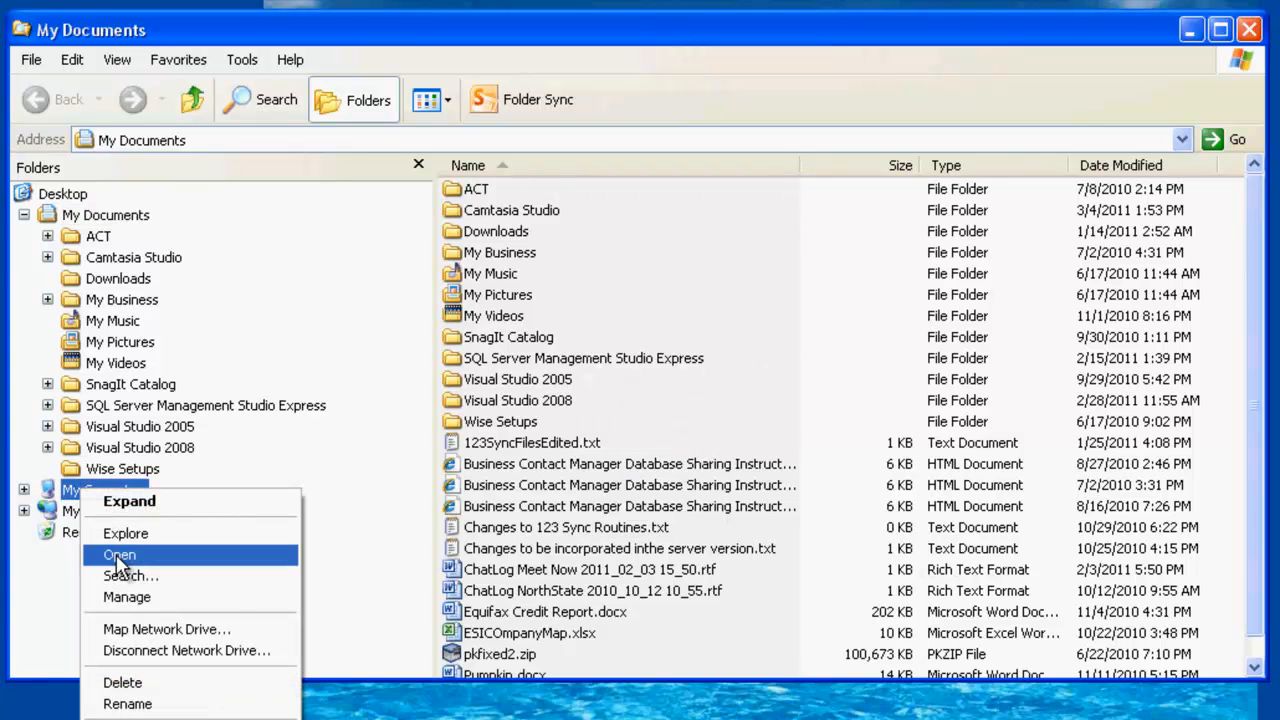
click(127, 597)
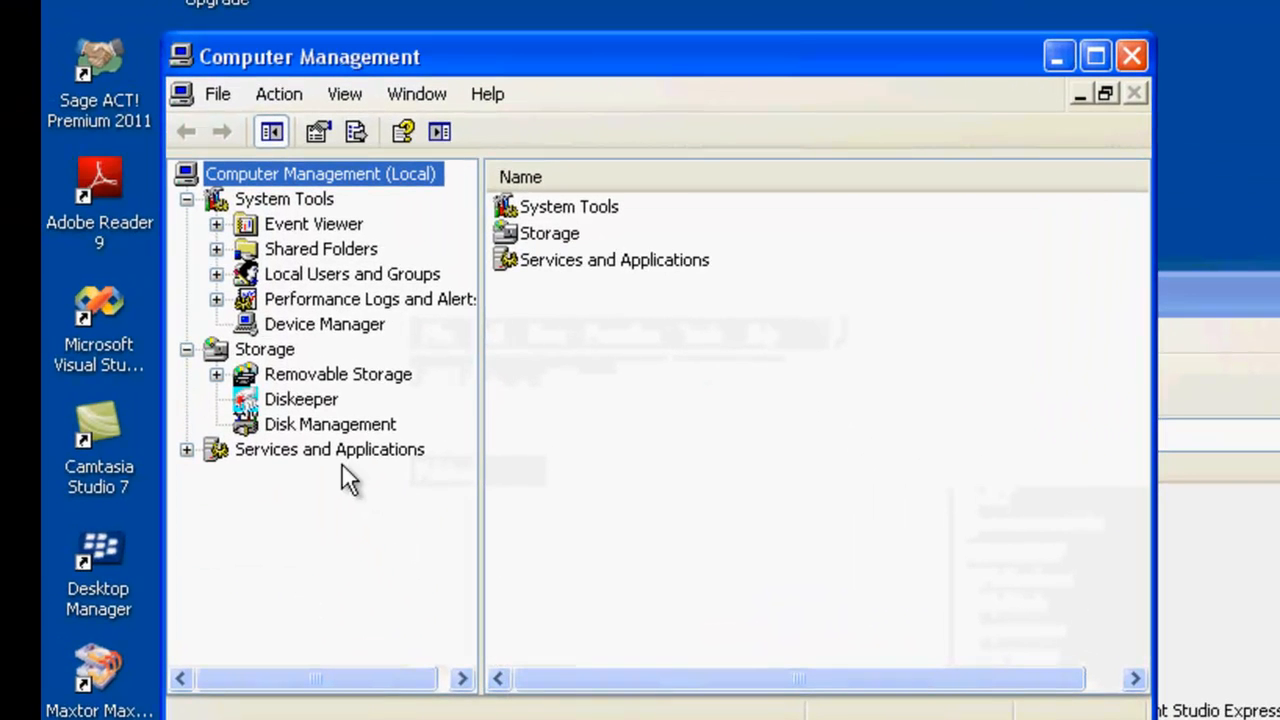
click(187, 450)
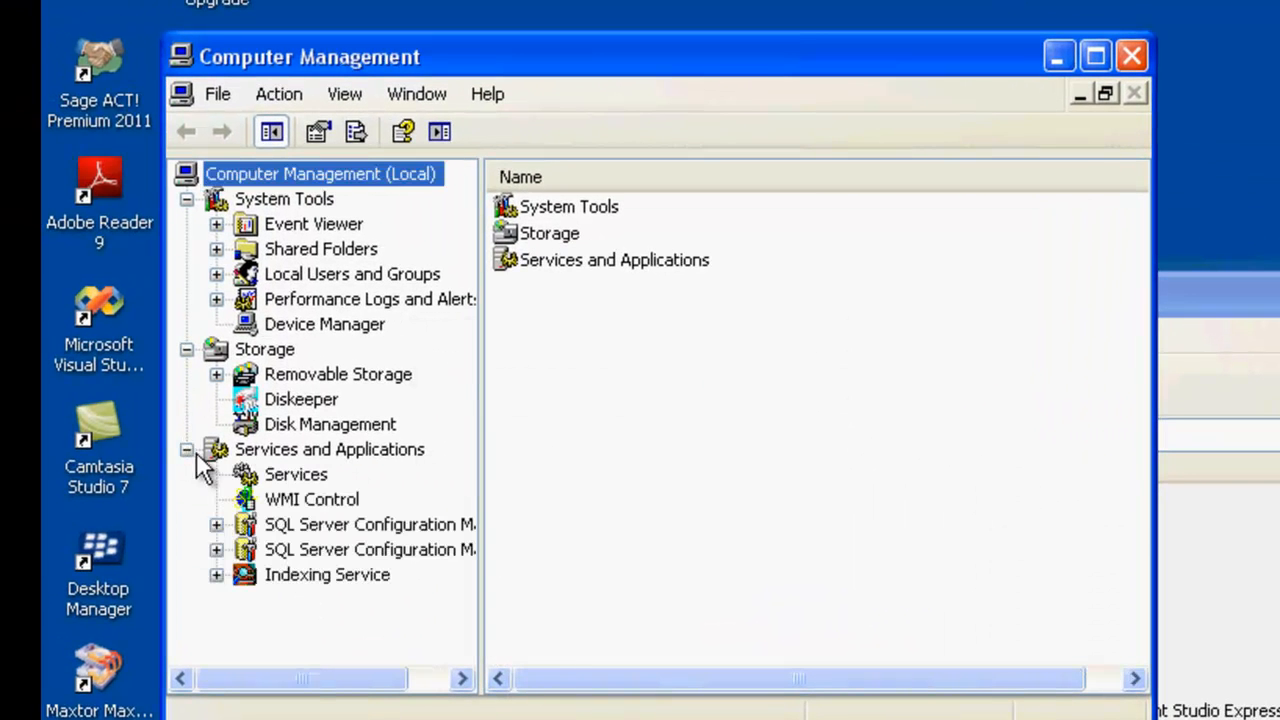
click(305, 478)
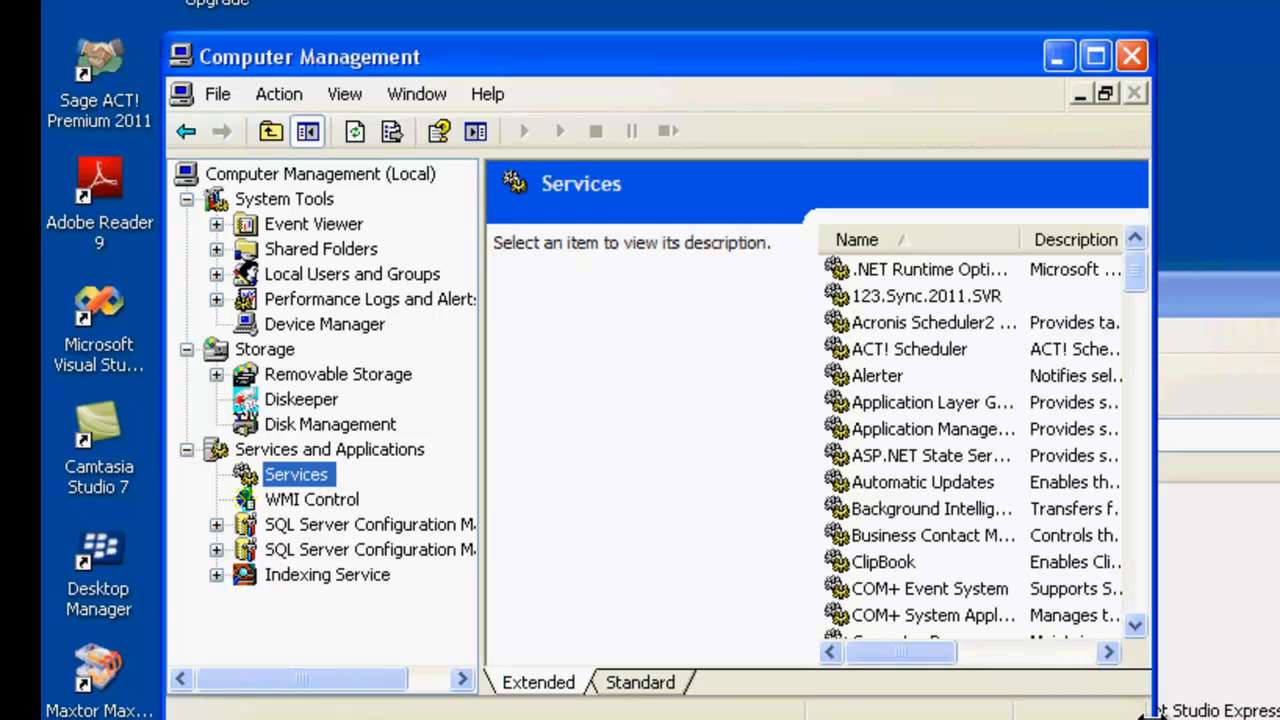
drag(1150, 712, 1279, 712)
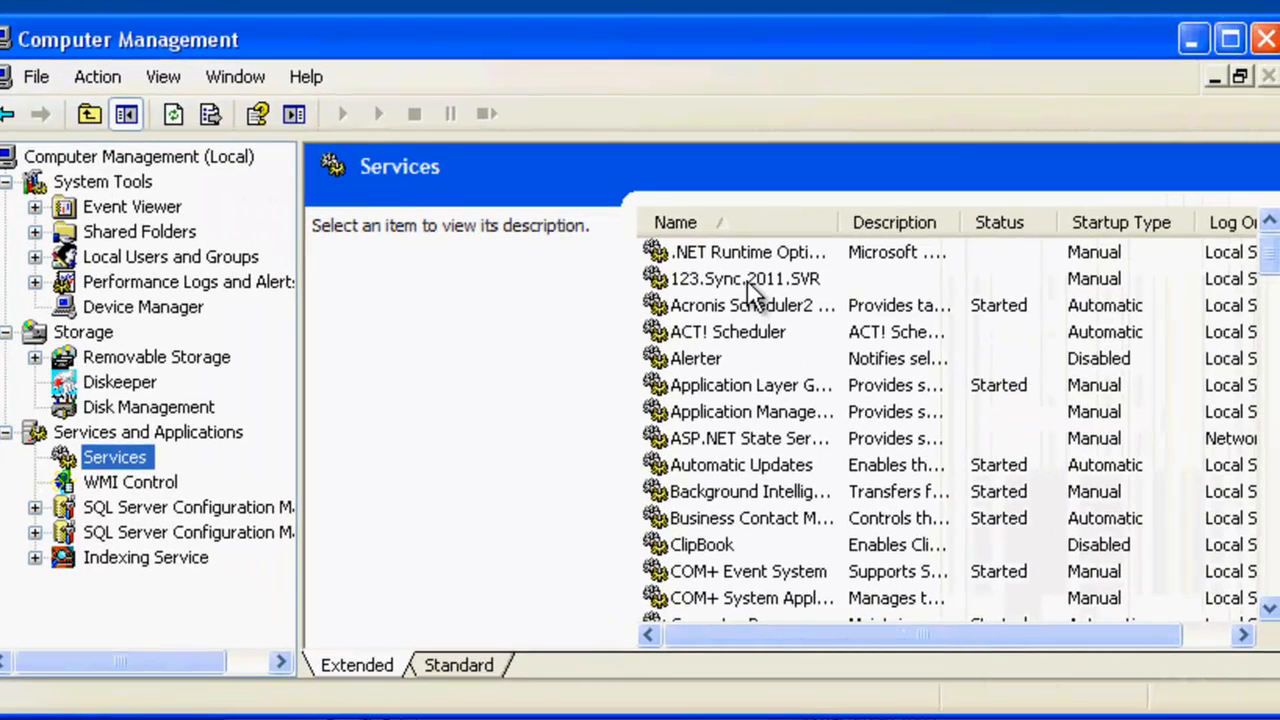
Open the log-on settings in the properties of the 123.Sync.2011.SVR service
click(747, 280)
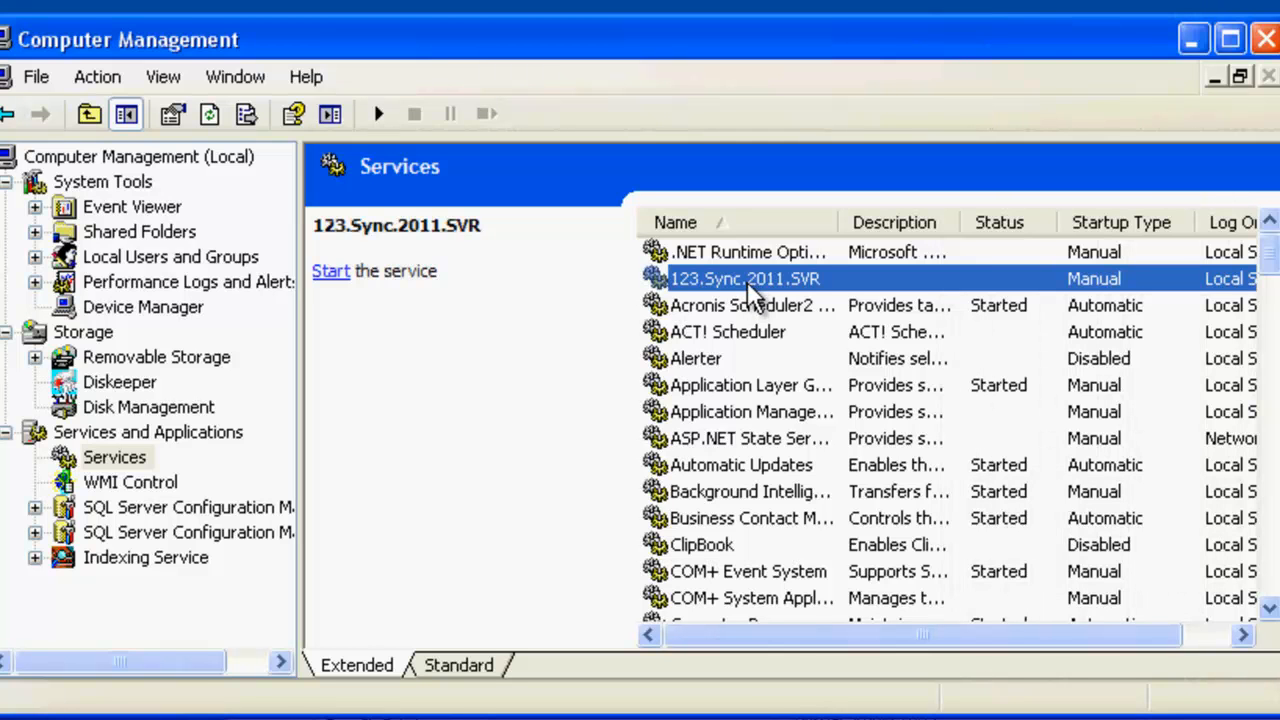
right_click(747, 281)
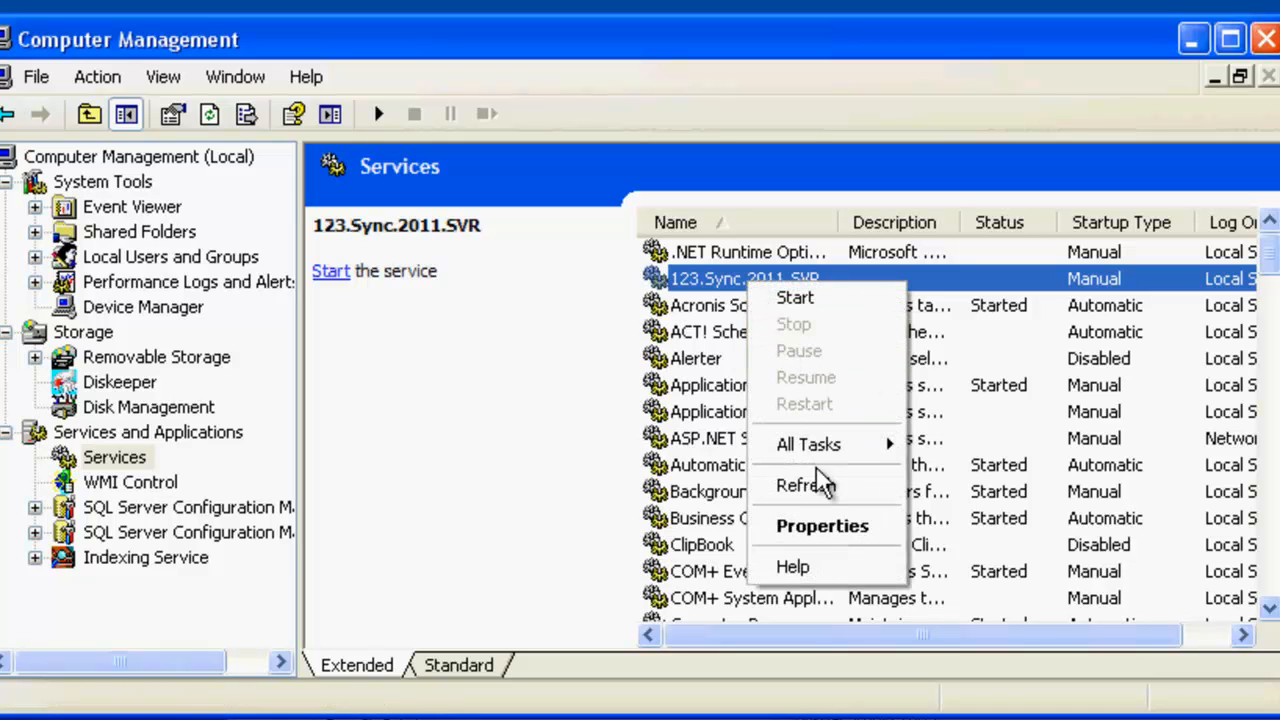
click(828, 528)
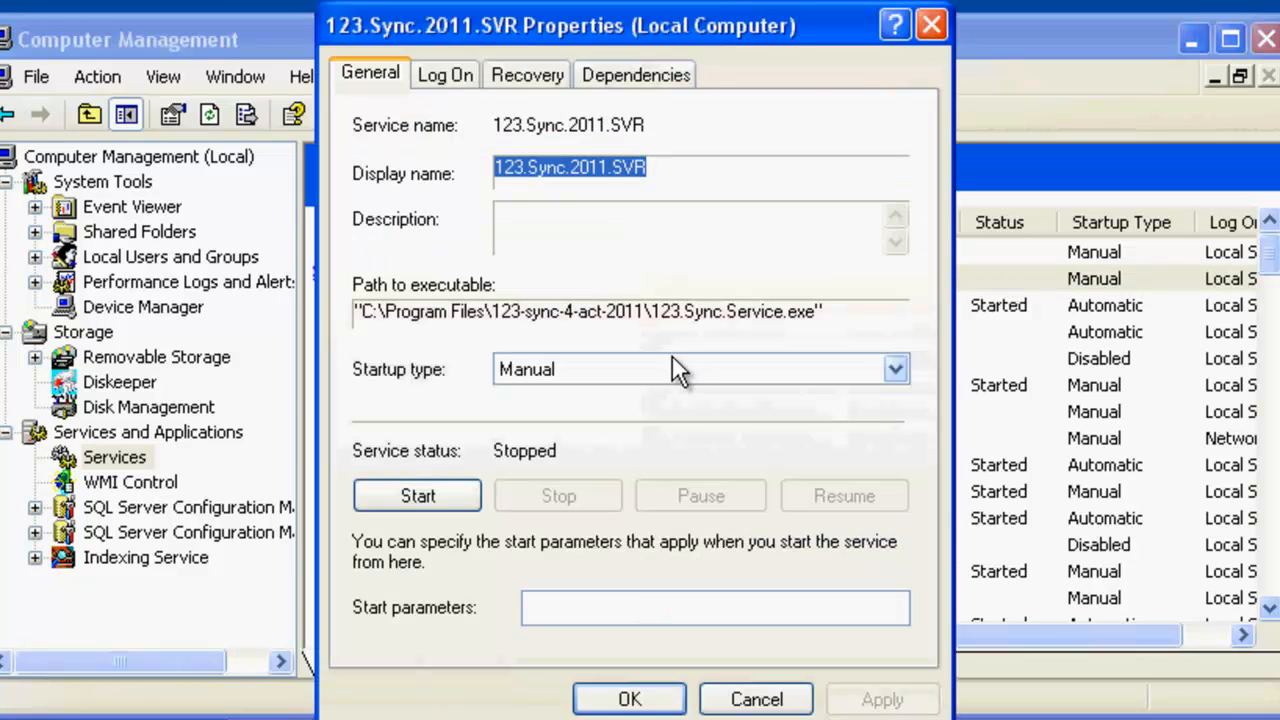
click(462, 73)
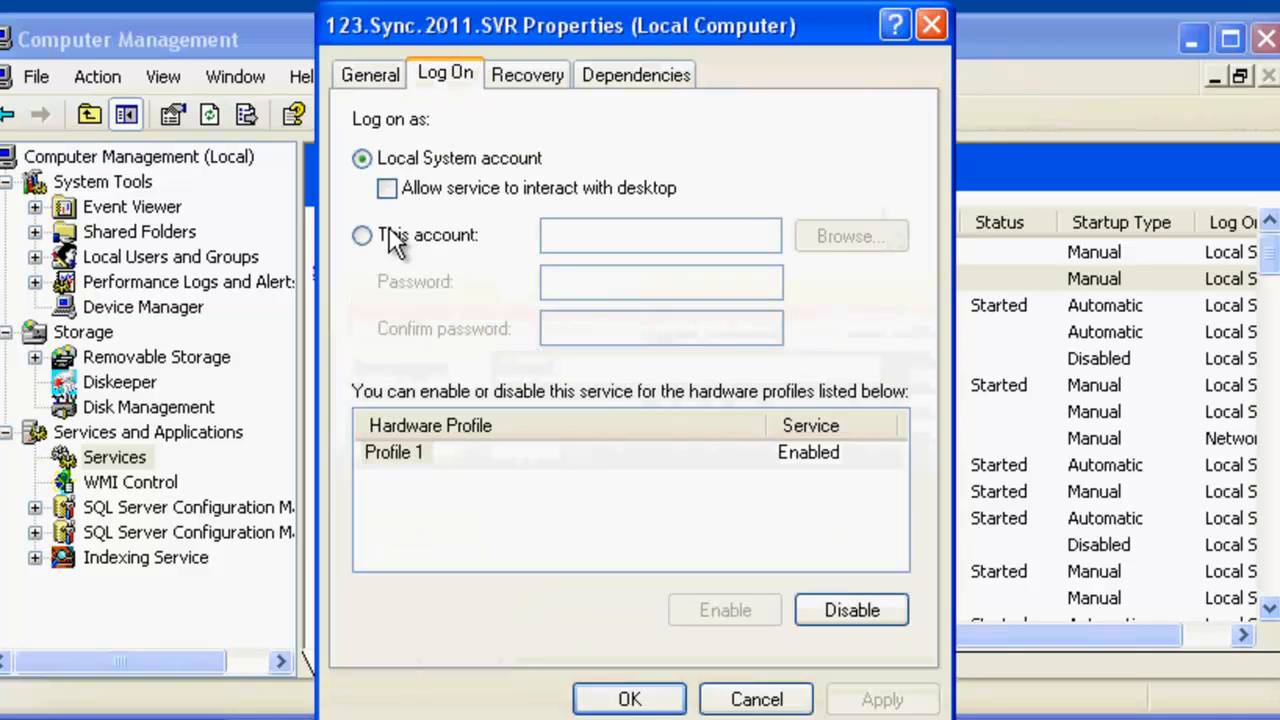
Make the service log on with the account atest, enter and confirm the account password, and apply the change
click(362, 233)
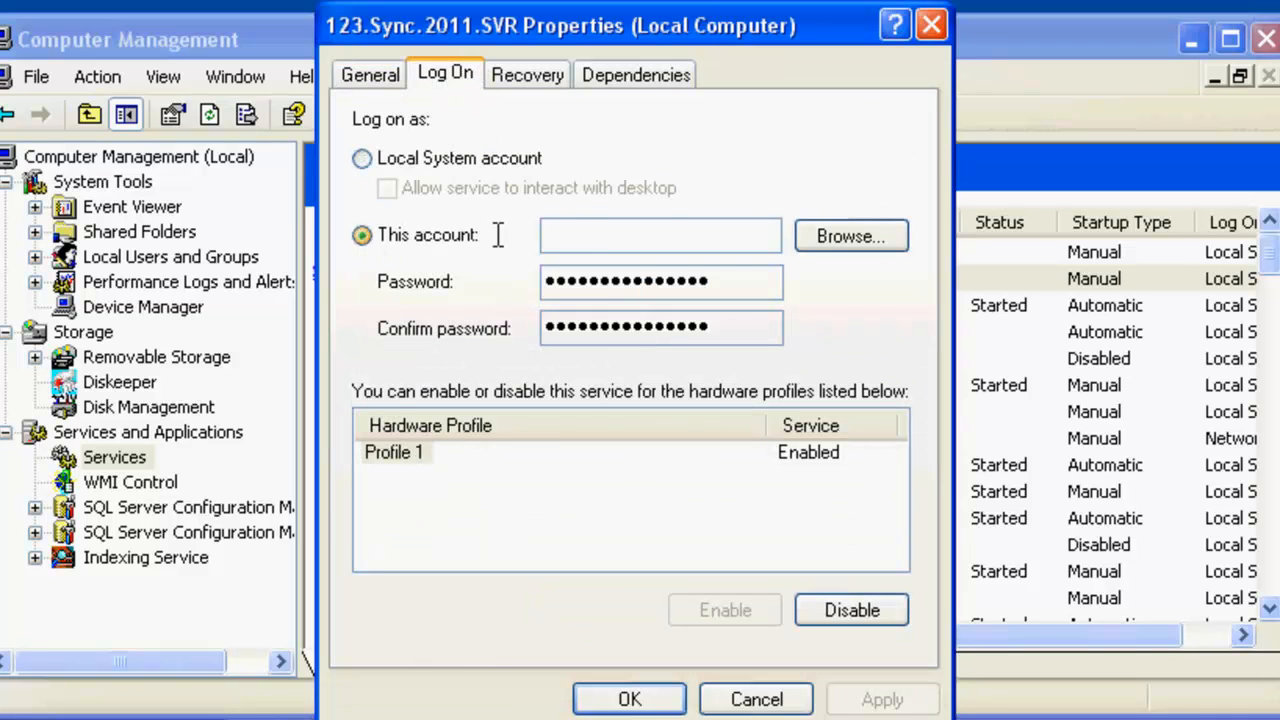
click(585, 233)
text(atest)
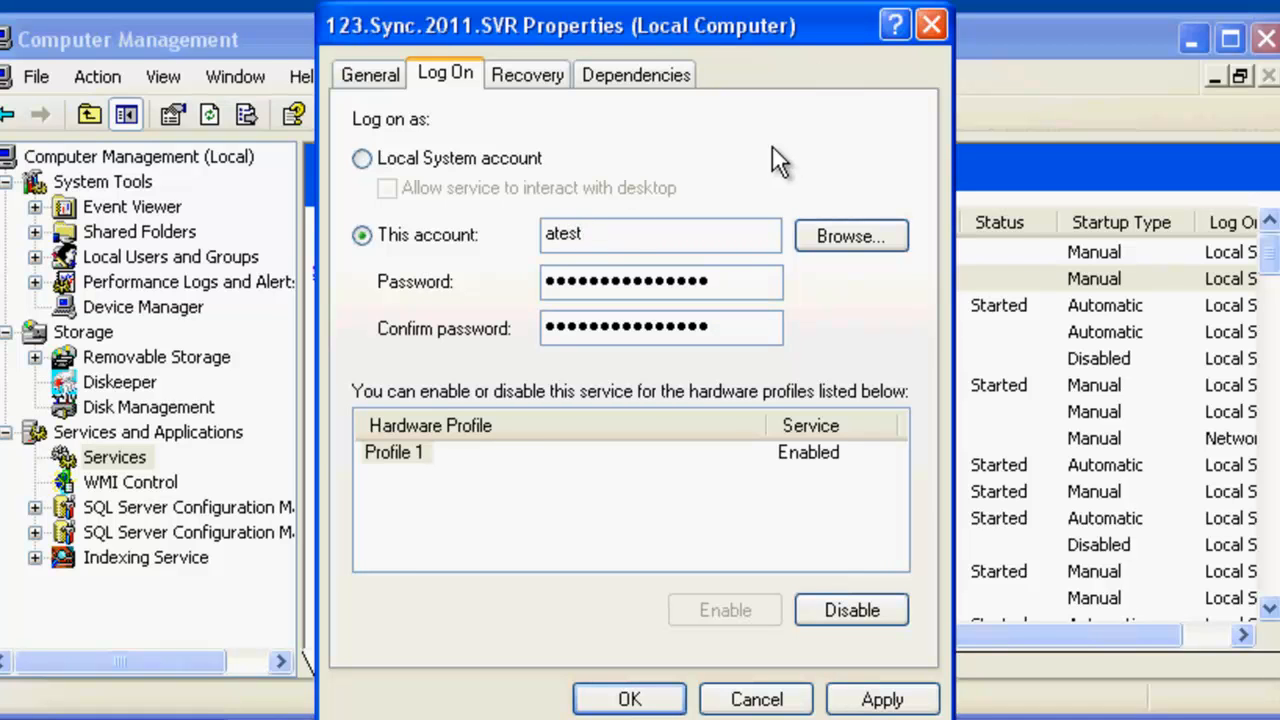
drag(743, 283, 462, 281)
text(•••)
drag(728, 330, 415, 333)
text(•••)
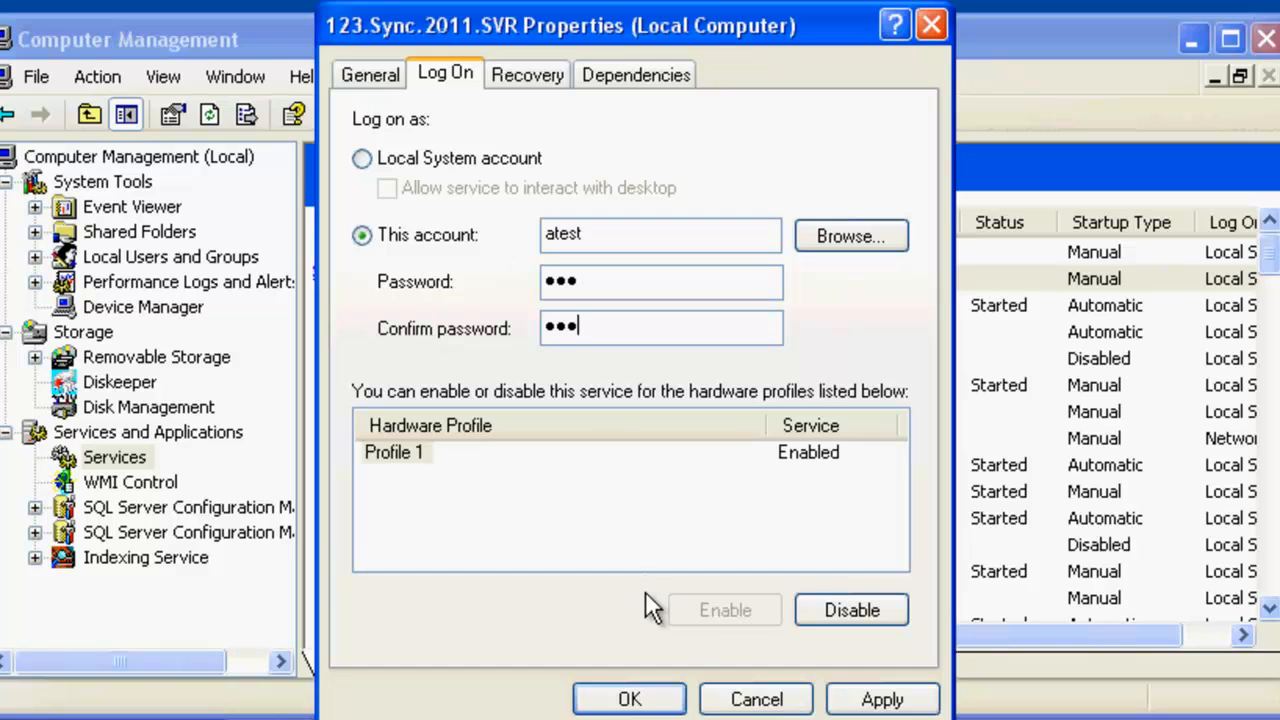
click(890, 702)
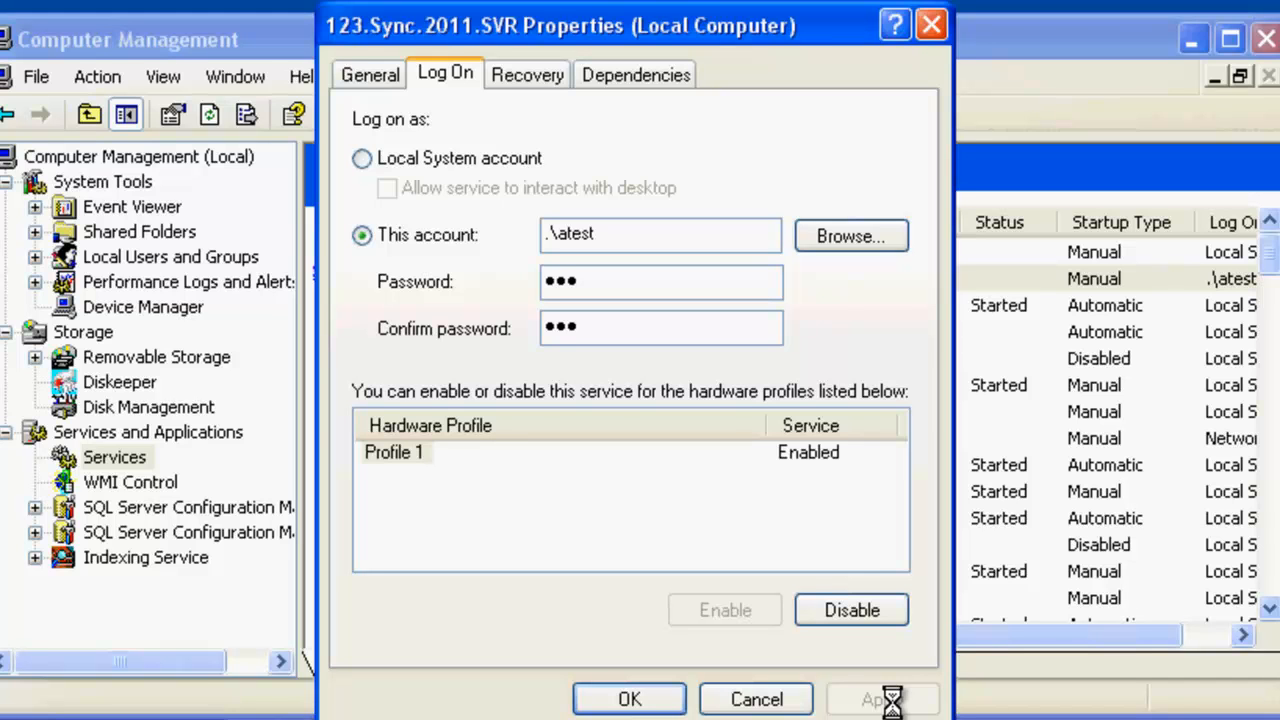
Set the startup type of 123.Sync.2011.SVR to Automatic, save the properties and start the service
click(382, 74)
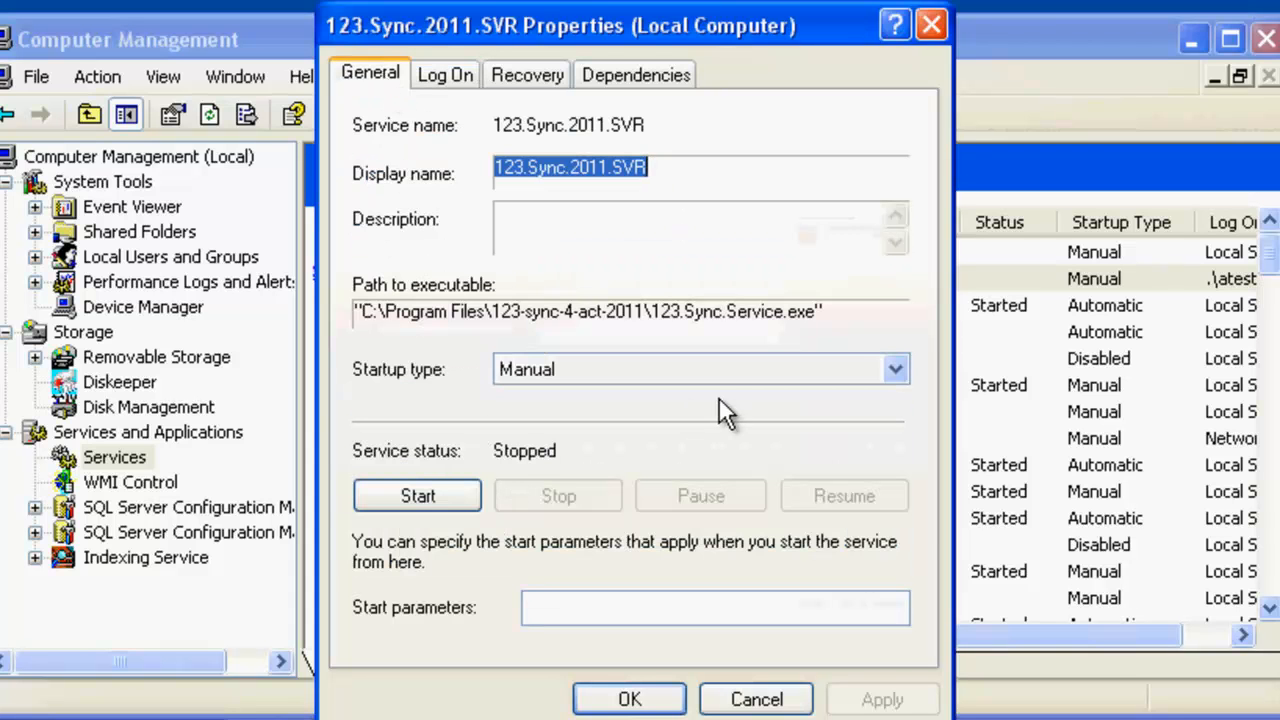
click(896, 370)
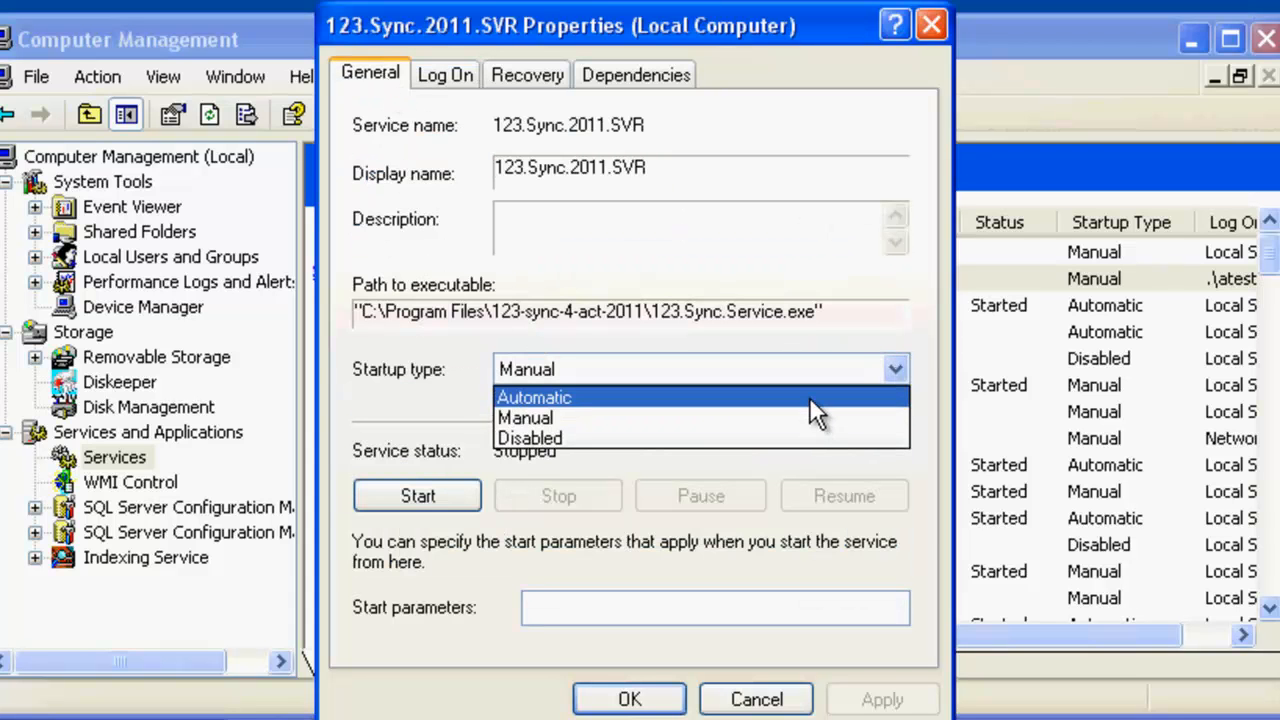
click(810, 397)
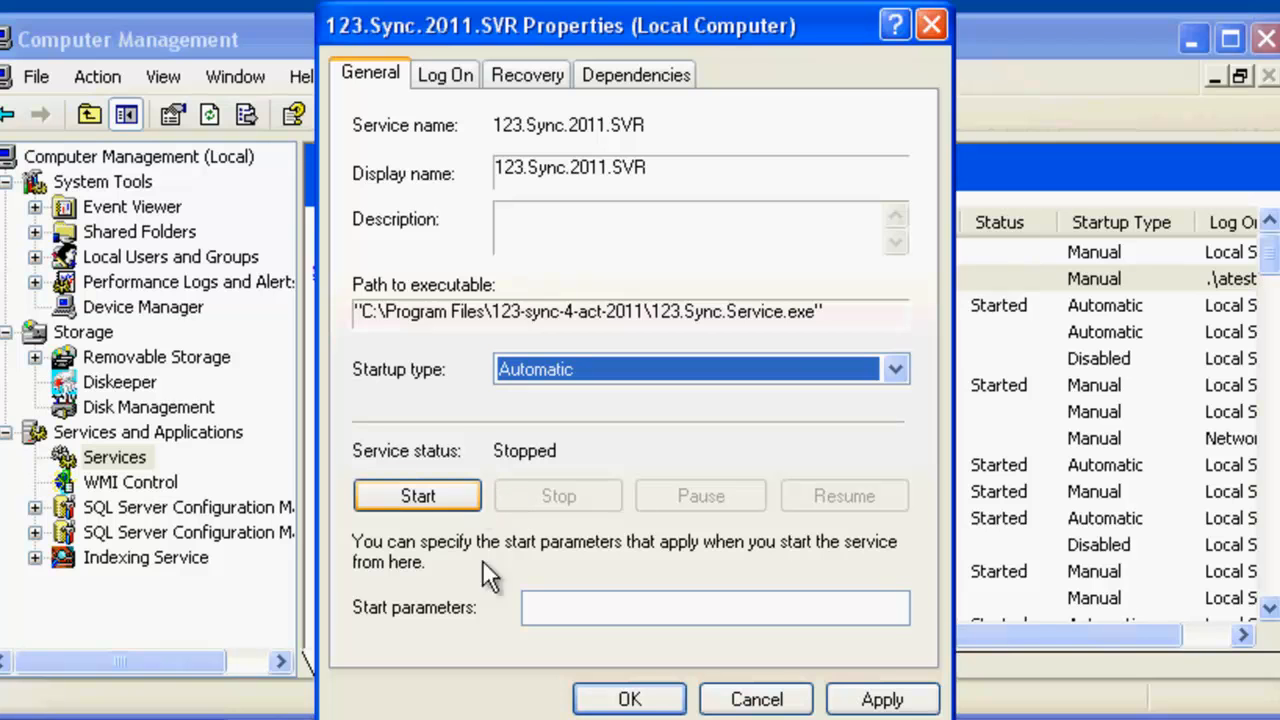
click(878, 700)
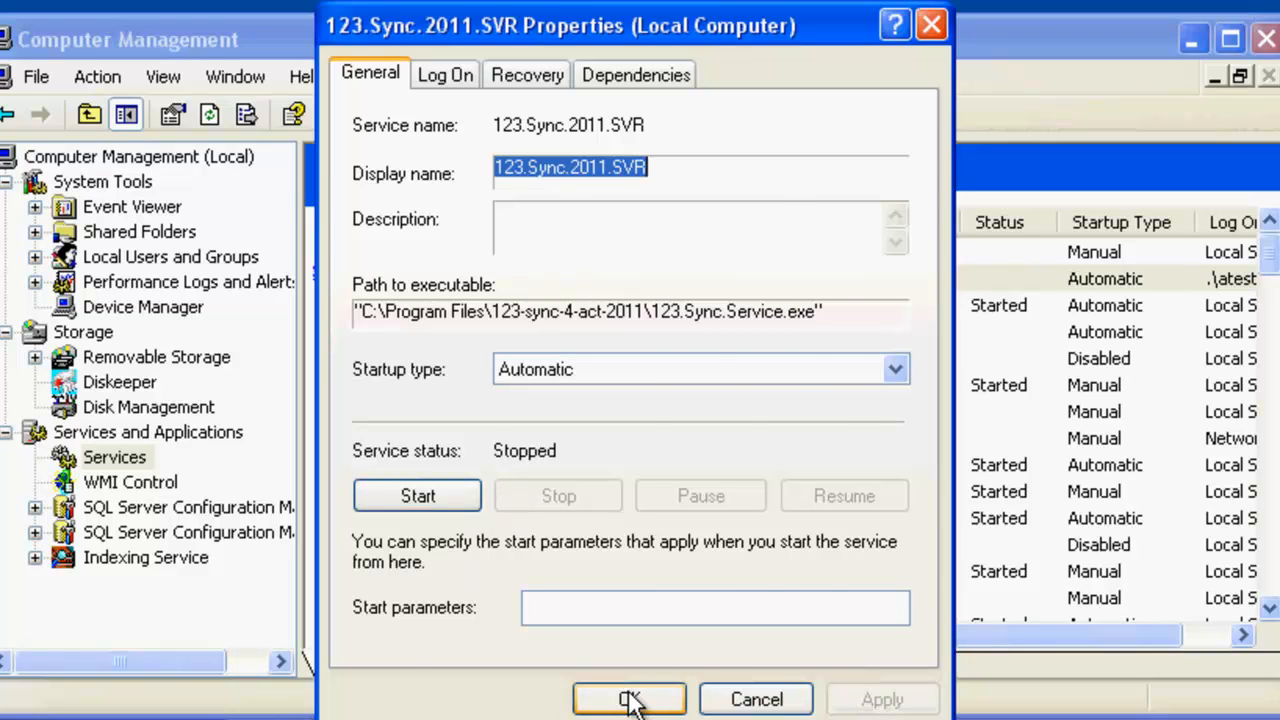
click(628, 698)
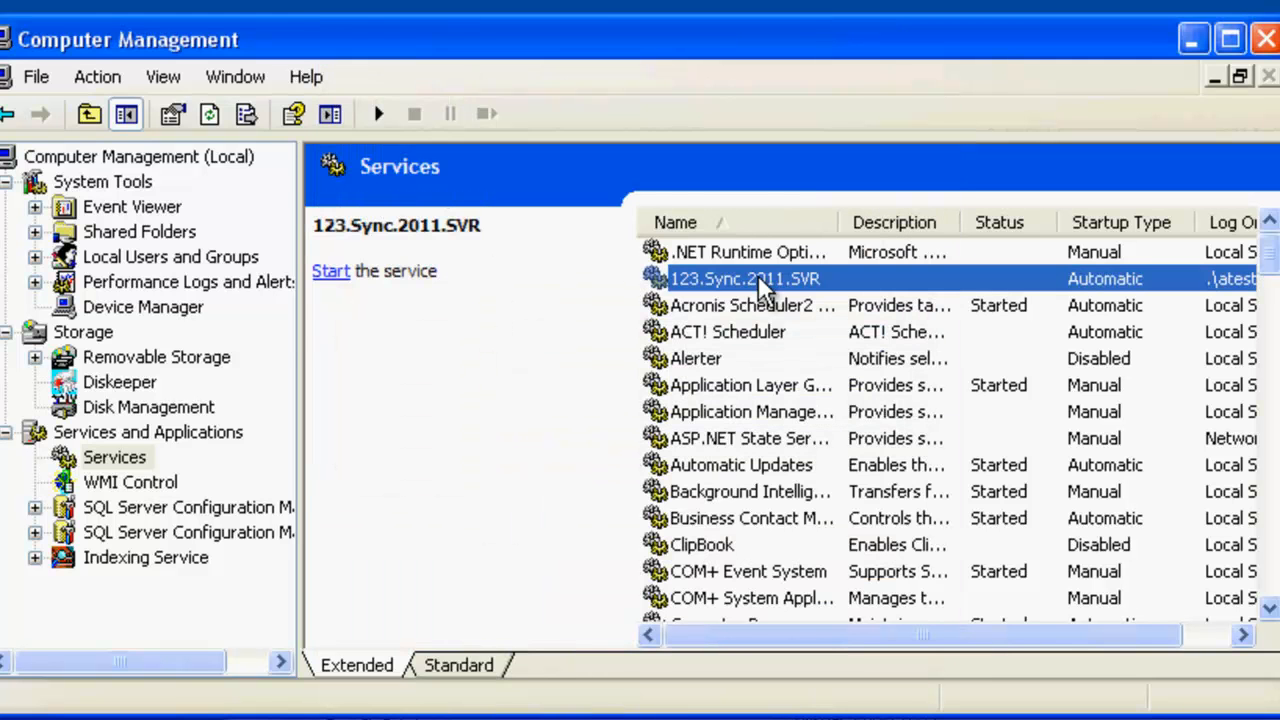
click(320, 284)
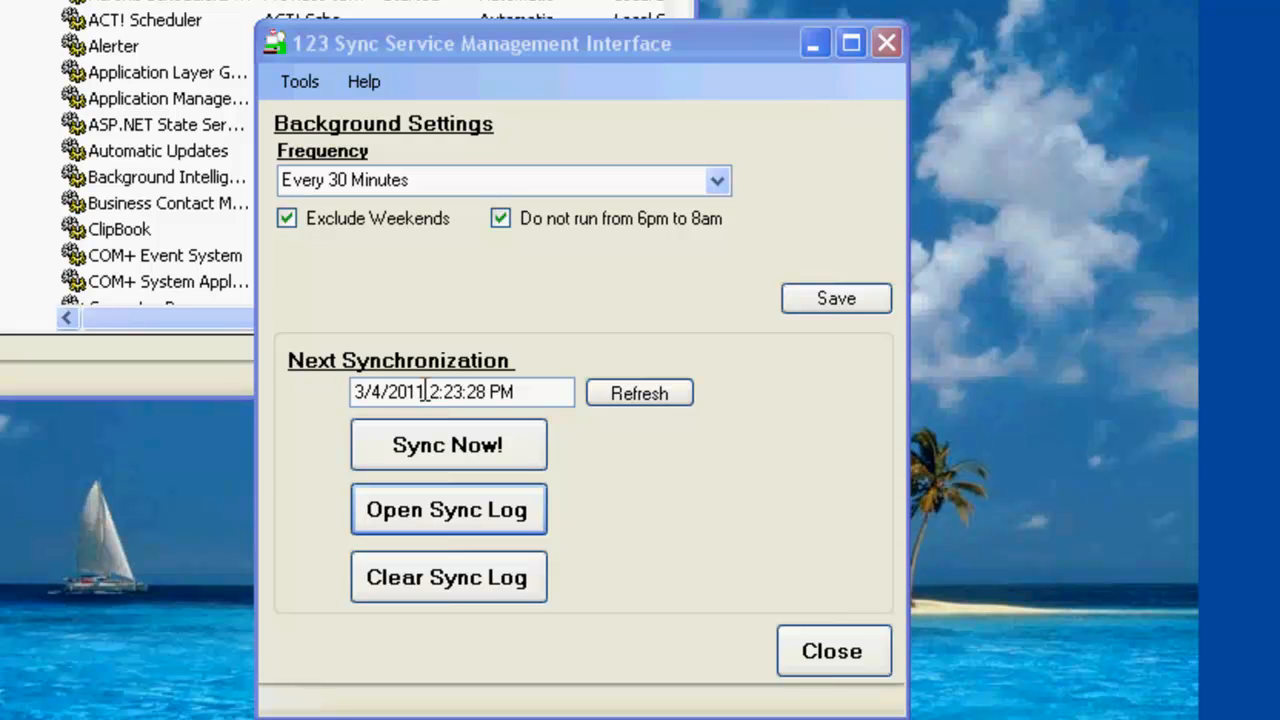
Check the next synchronization time in the 123 Sync management interface, and examine the date and time of the latest sync log entries
drag(430, 392, 462, 392)
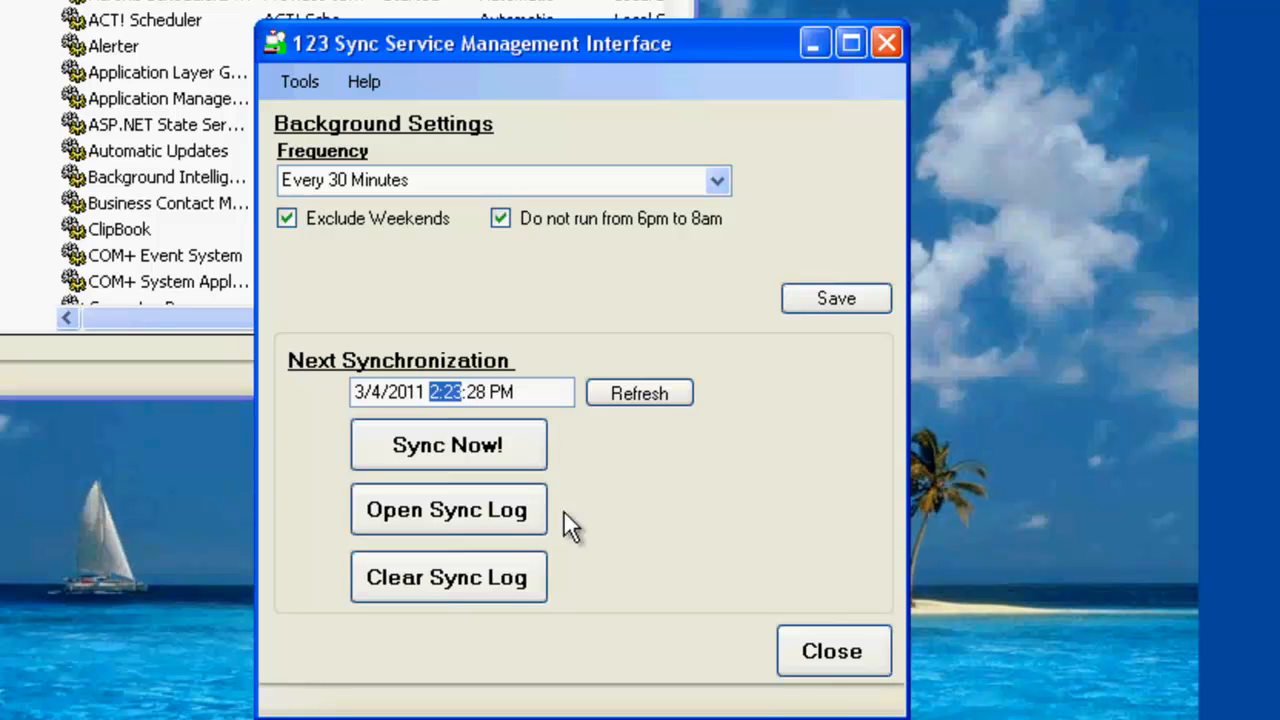
click(502, 518)
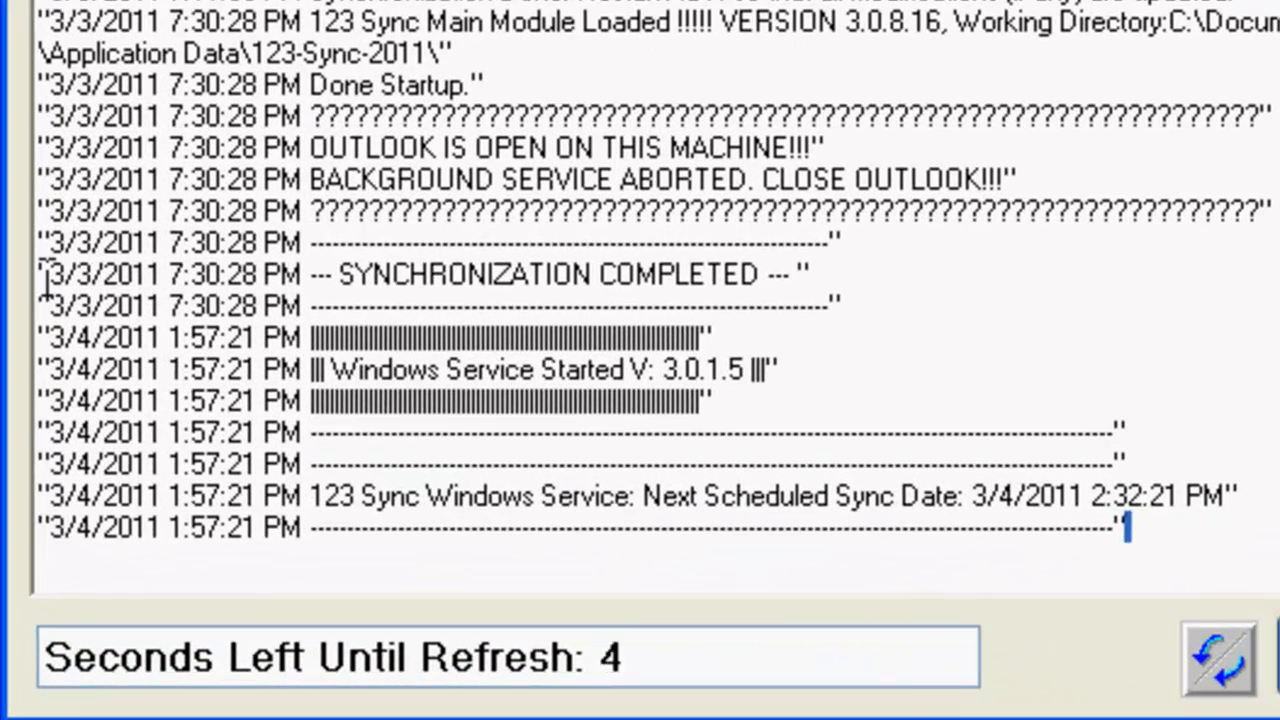
drag(178, 471, 221, 476)
drag(128, 291, 262, 284)
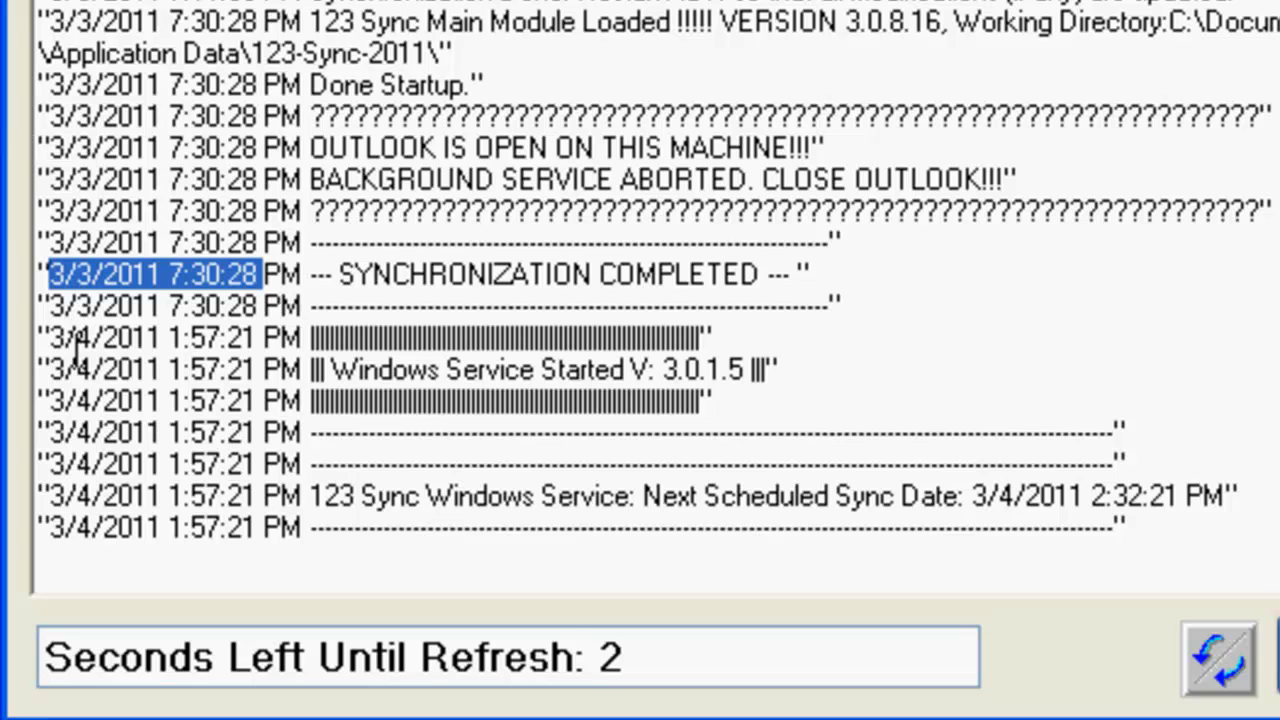
drag(48, 338, 259, 350)
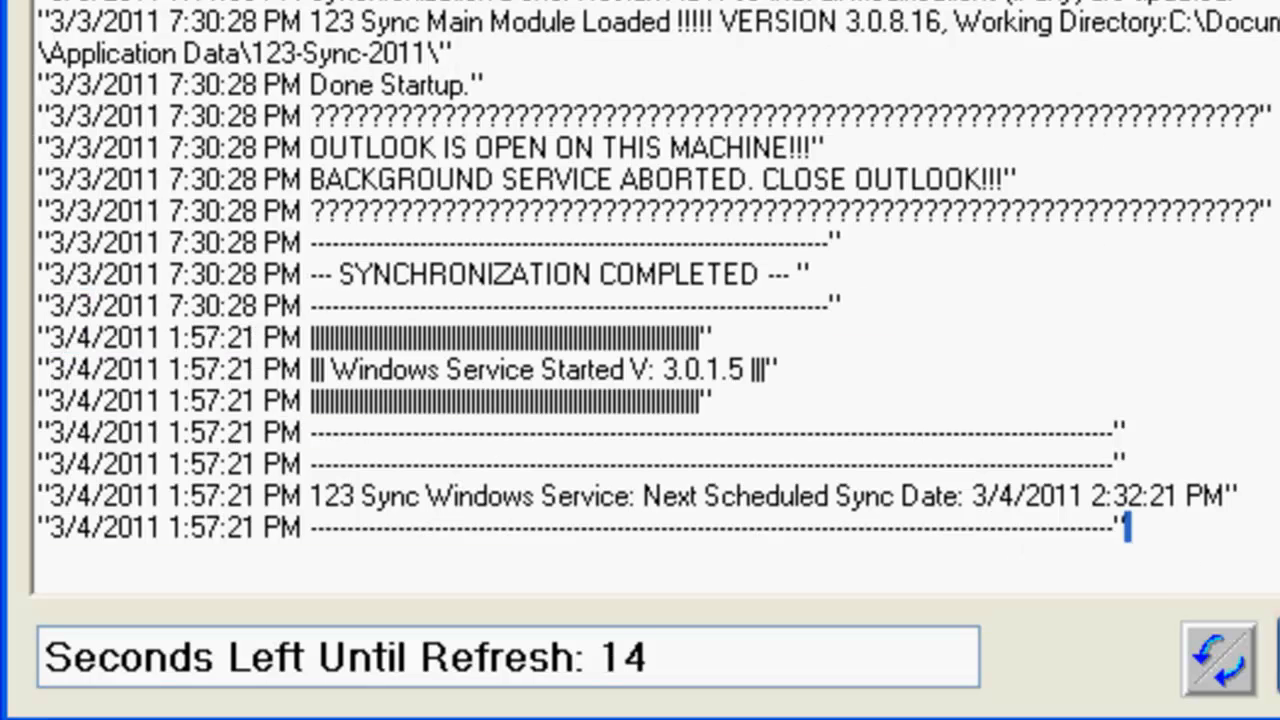
Stop the sync log's automatic refresh and highlight the version number in the Windows Service Started entry
click(1278, 657)
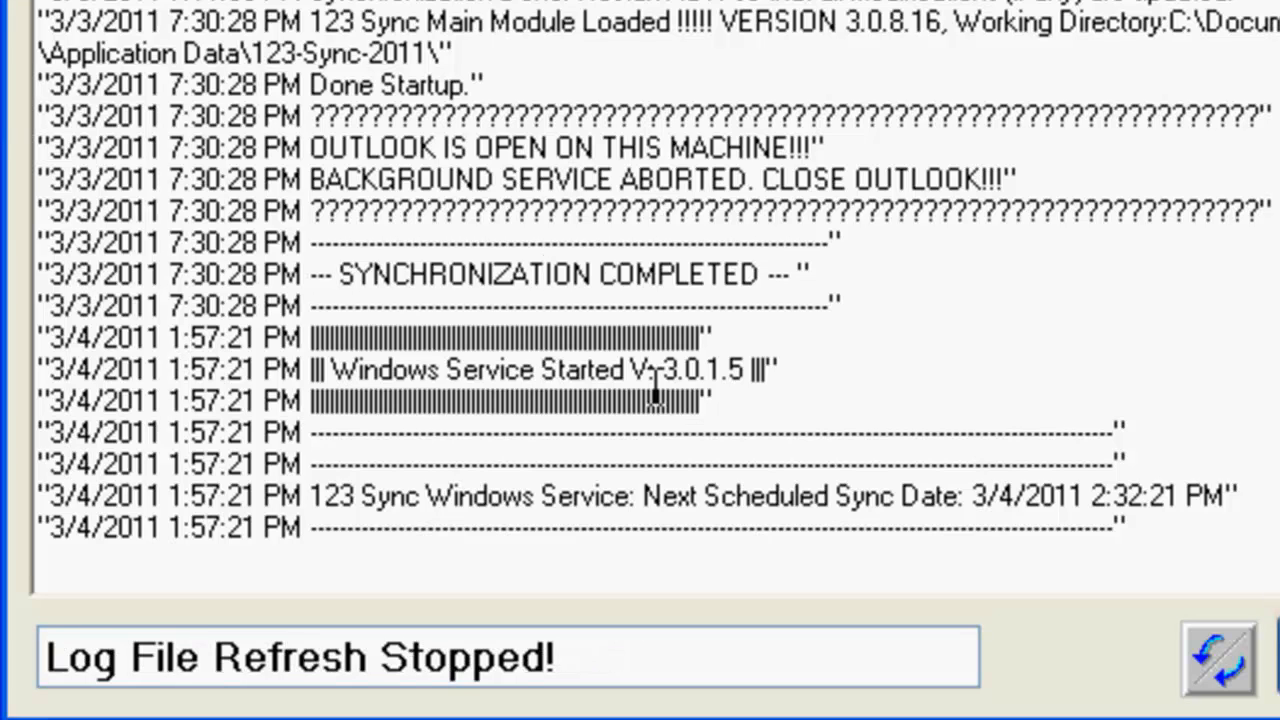
drag(664, 367, 730, 390)
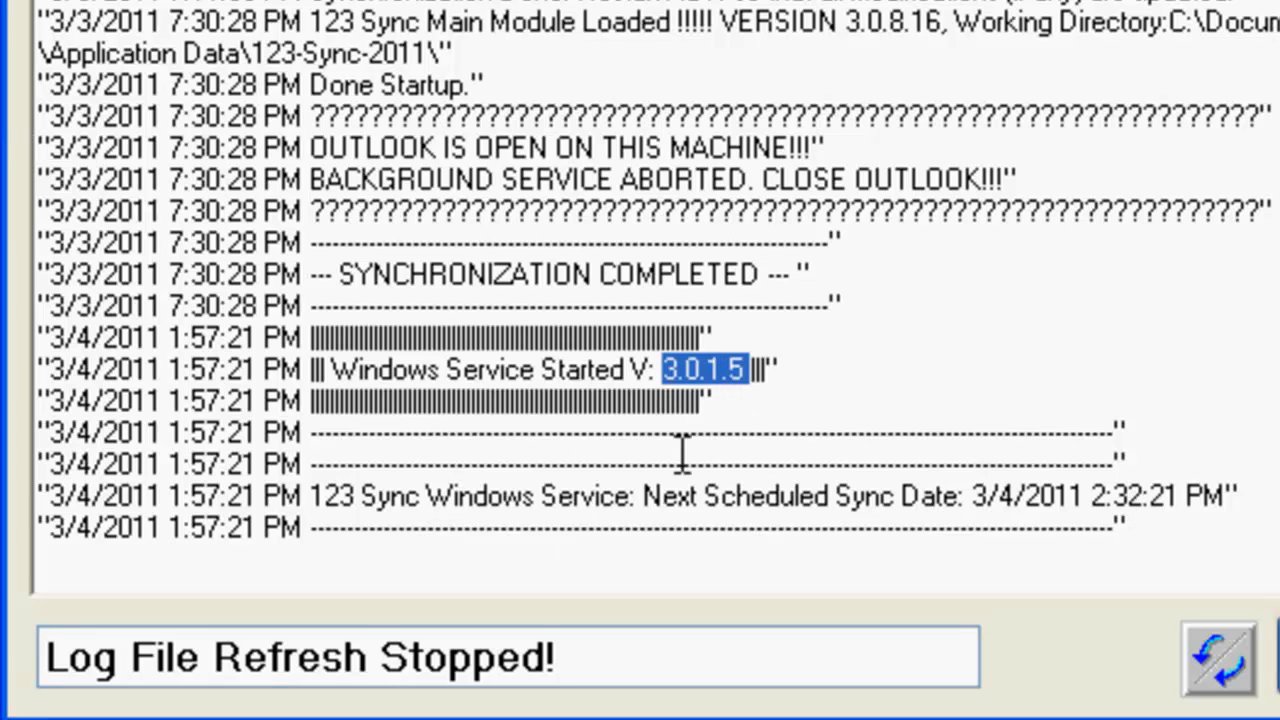
Run a synchronization immediately, restart the sync log's automatic refresh and refresh the log to show the new entries
drag(55, 337, 262, 345)
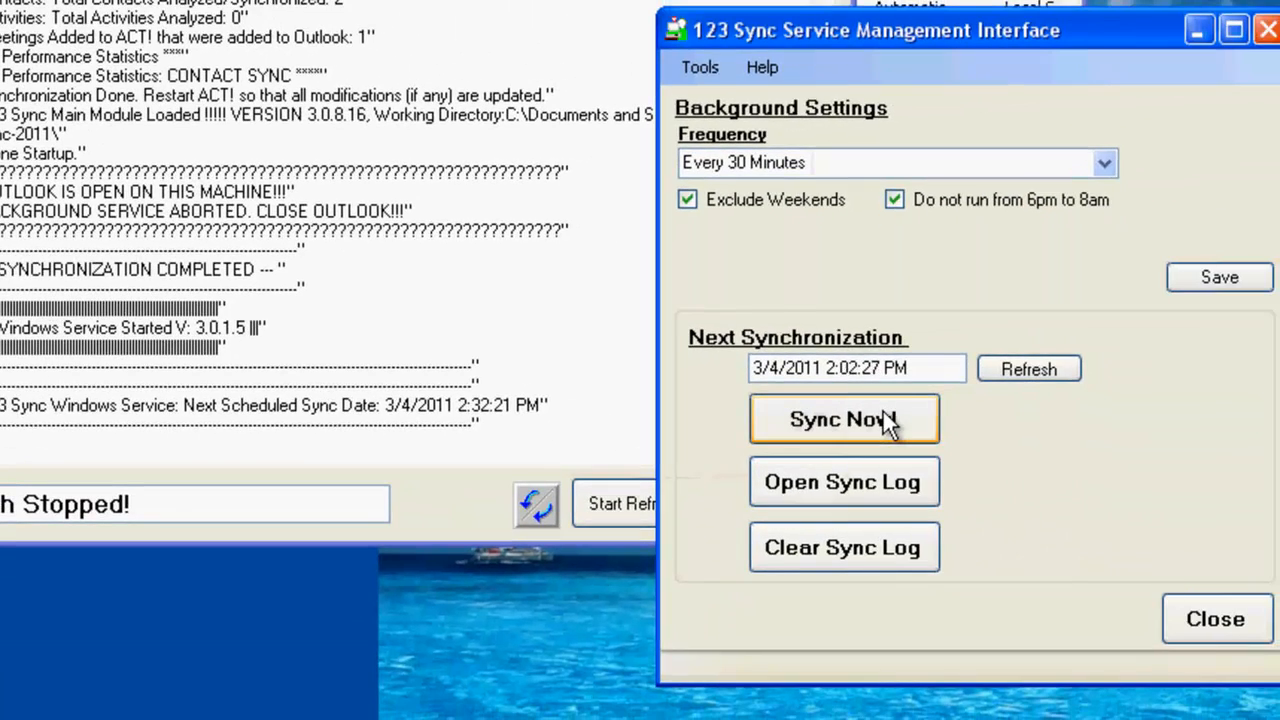
click(883, 413)
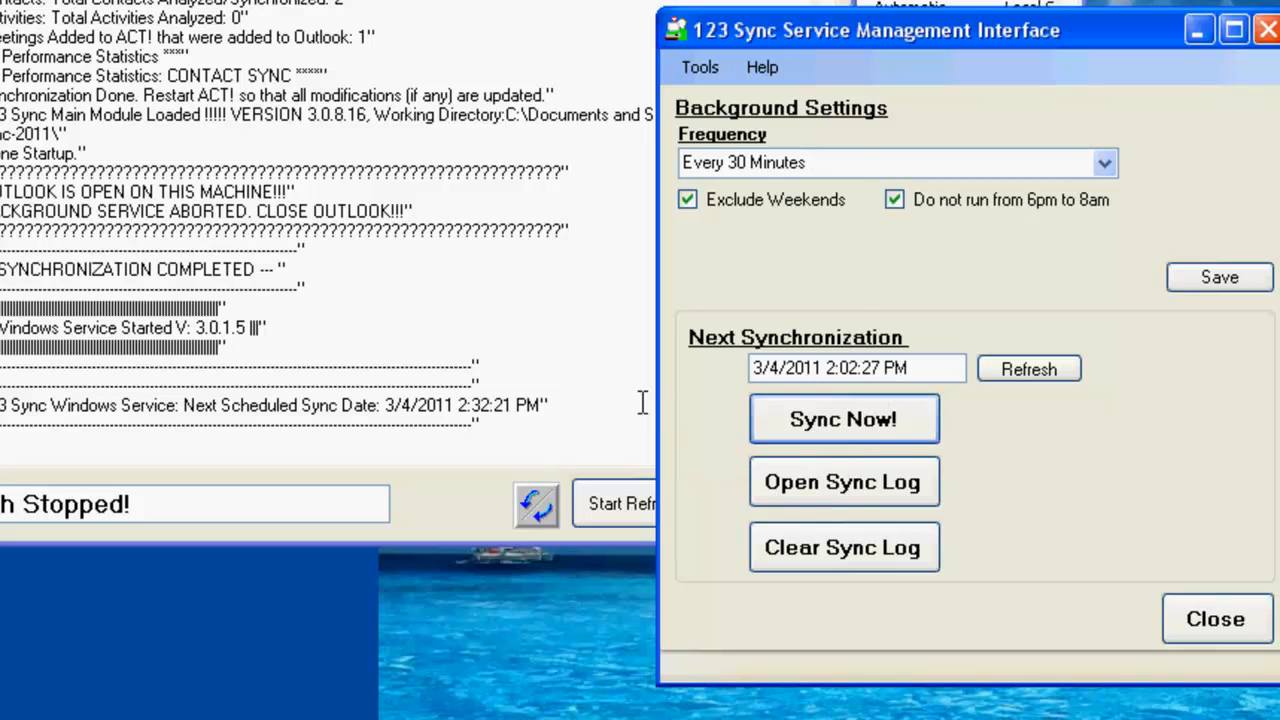
click(576, 346)
click(650, 494)
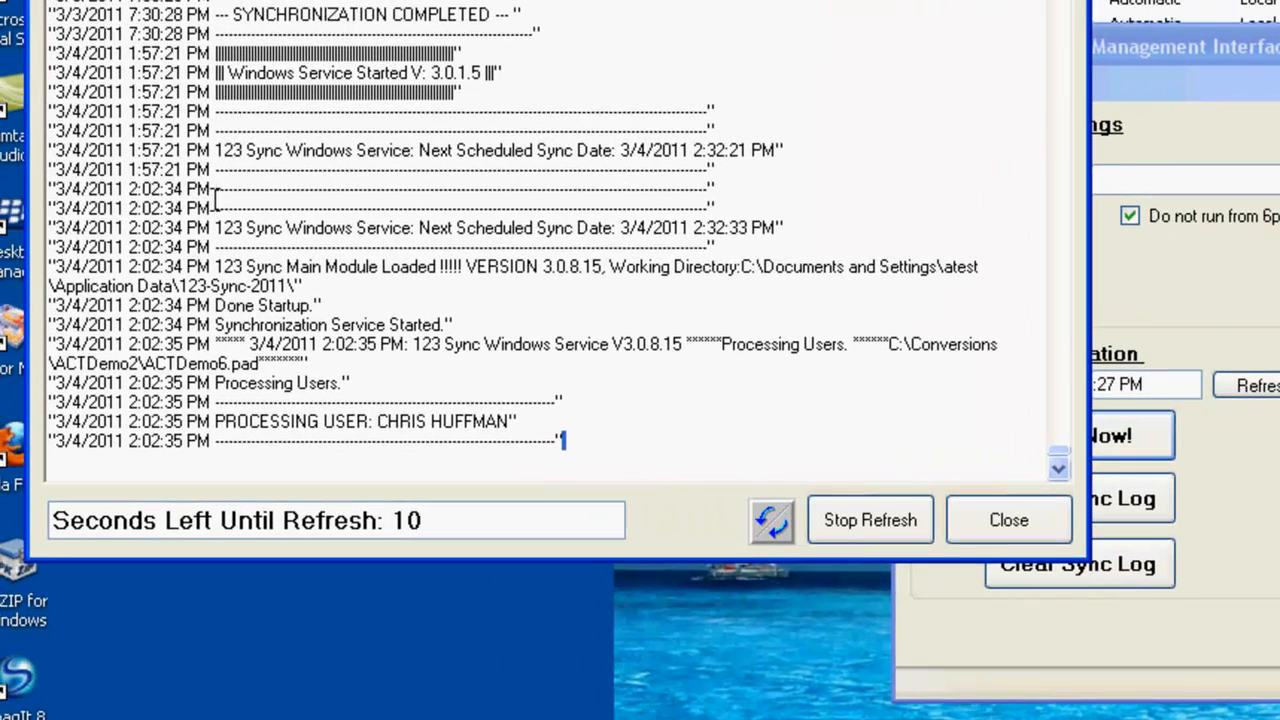
click(779, 515)
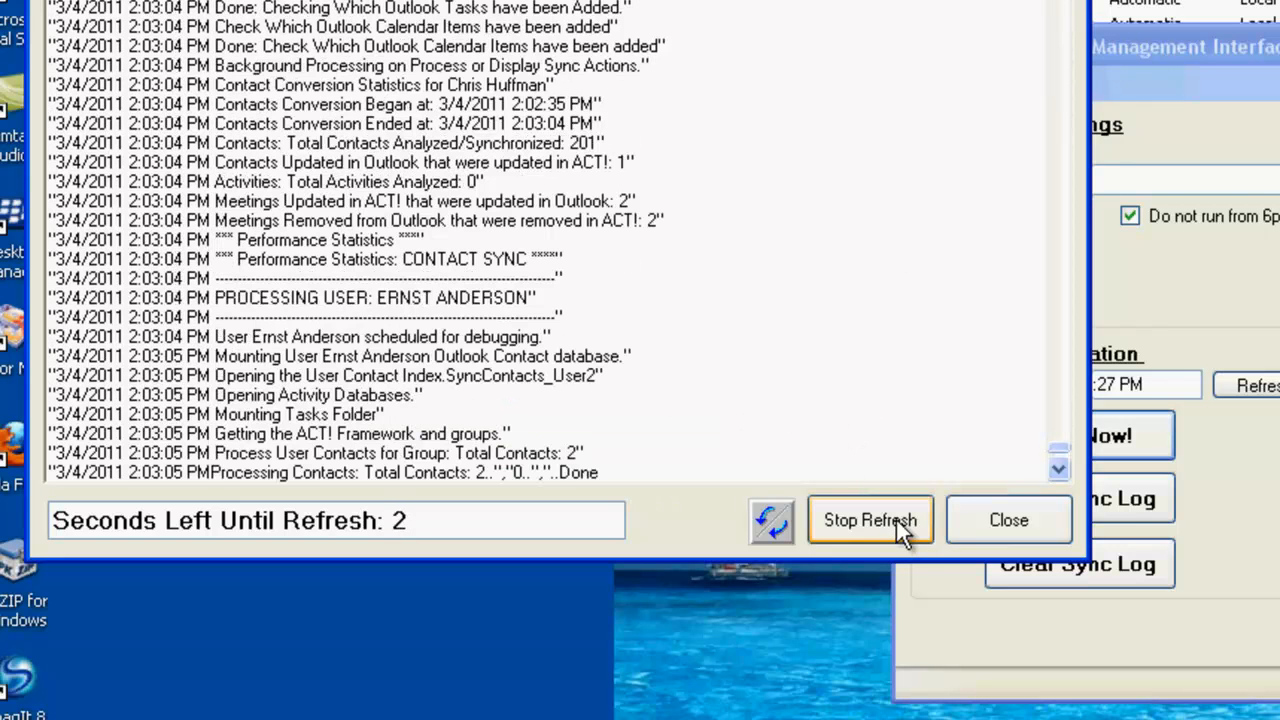
Stop the log's automatic refresh, examine the user processing entries and statistics through to the end of the log, and close it
click(870, 520)
click(1057, 233)
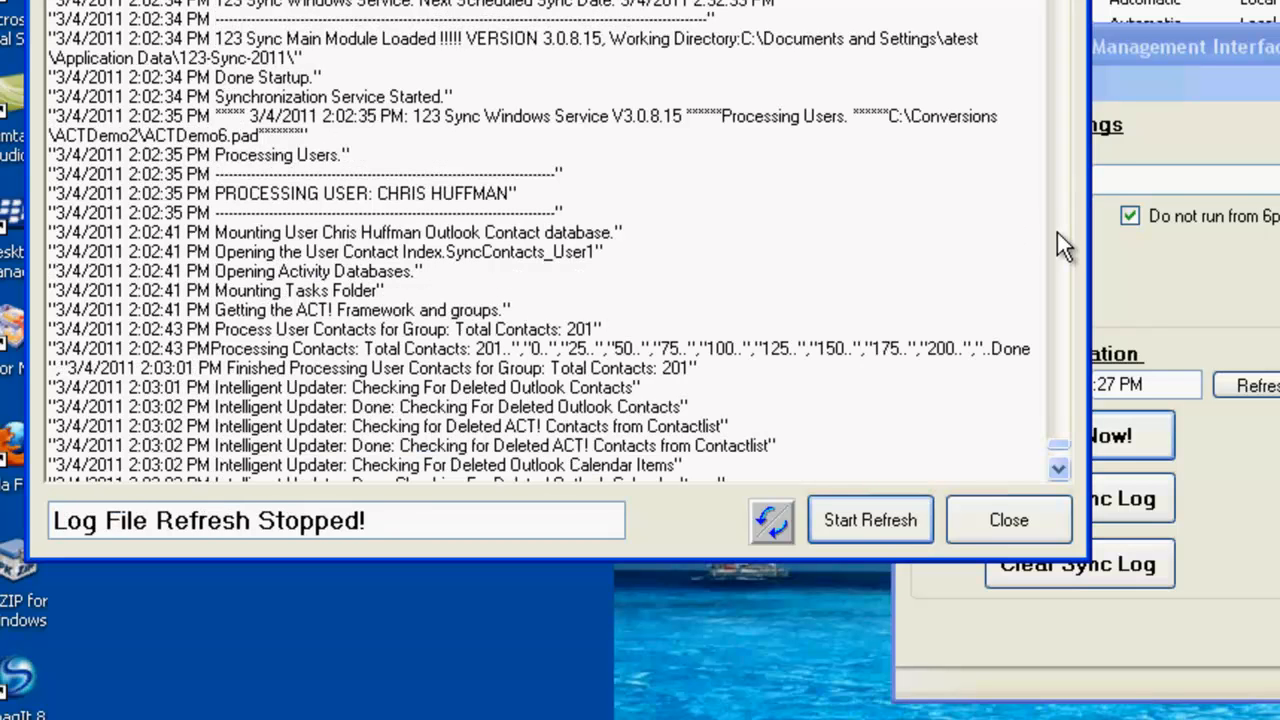
scroll(1058, 476, down, 7)
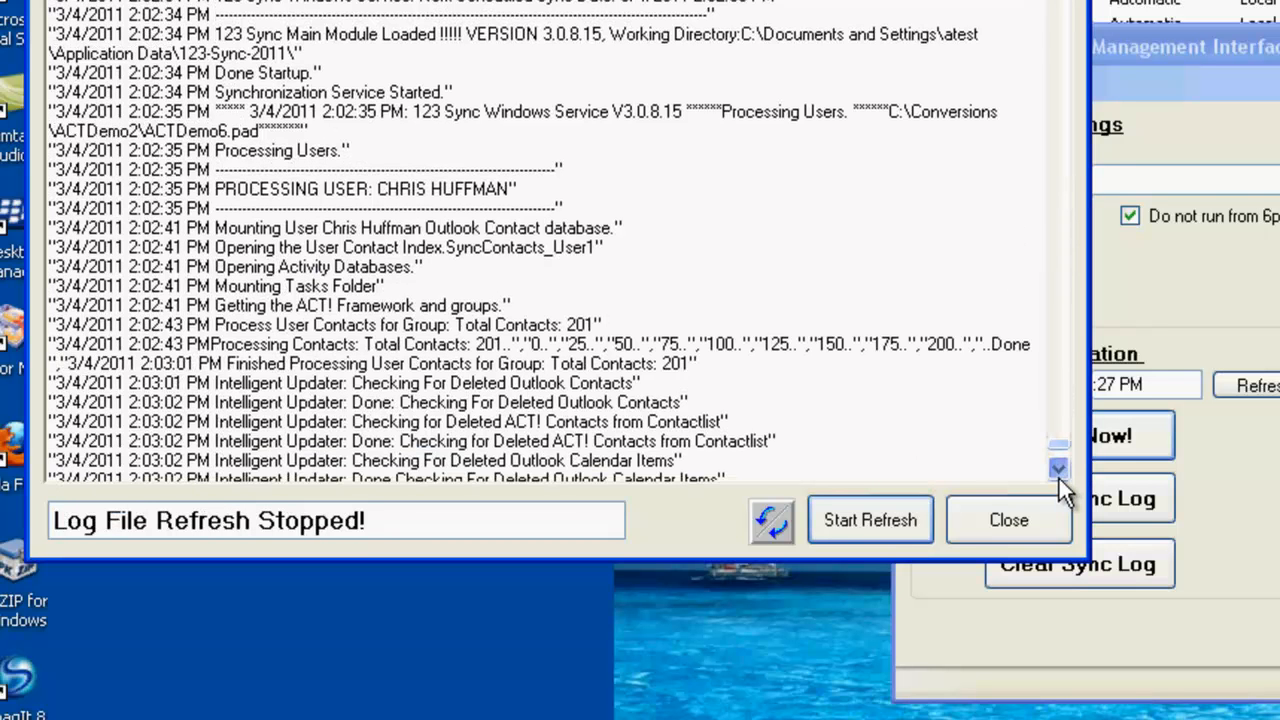
scroll(1059, 477, down, 4)
scroll(1058, 473, down, 6)
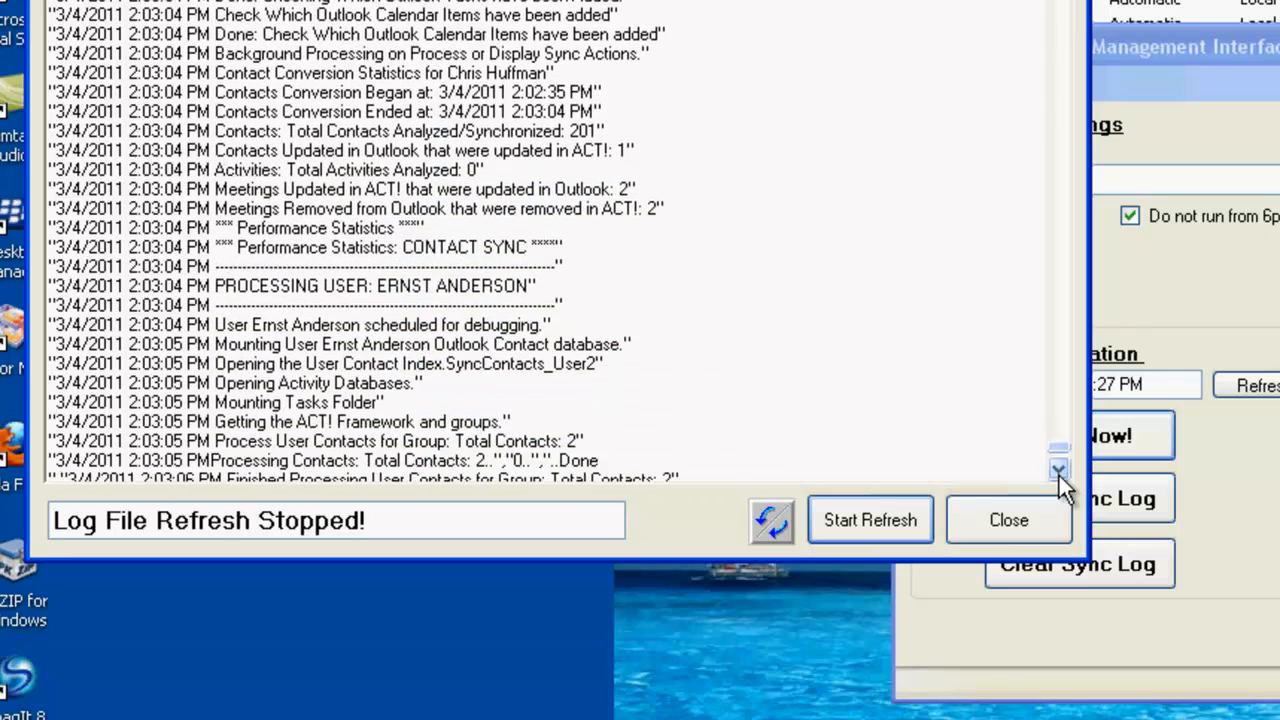
scroll(1058, 473, down, 2)
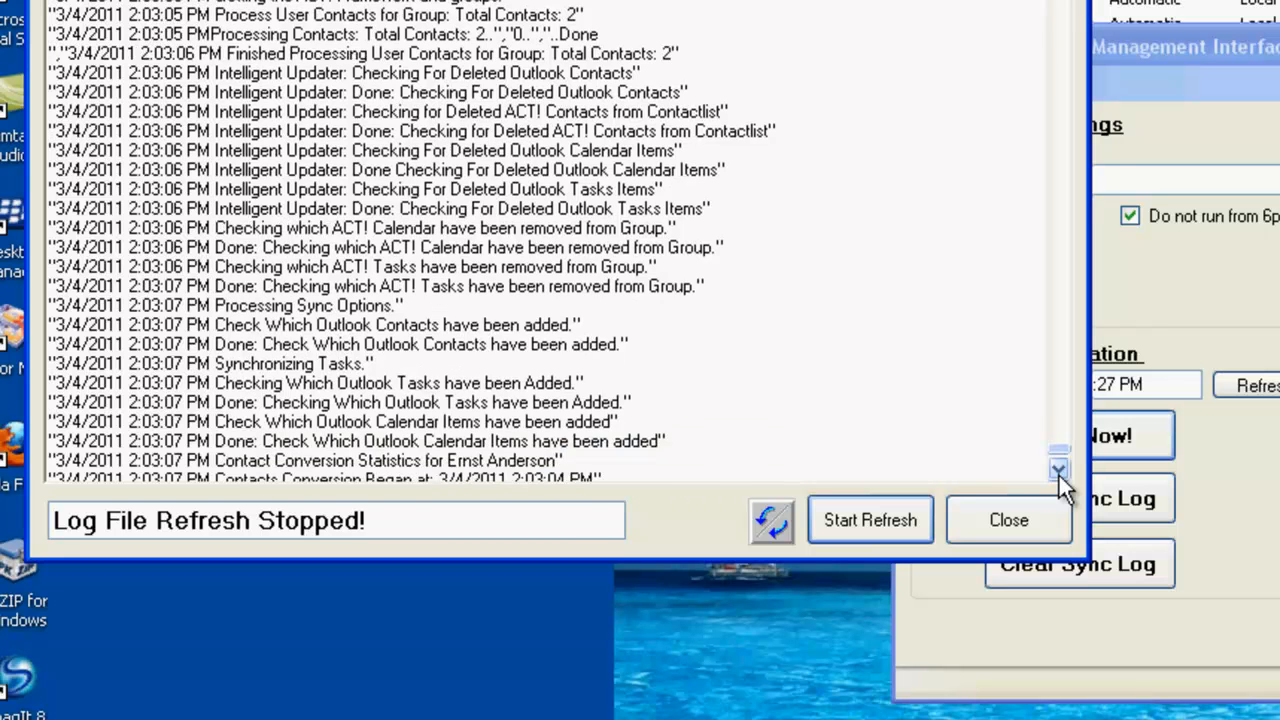
scroll(1058, 473, down, 5)
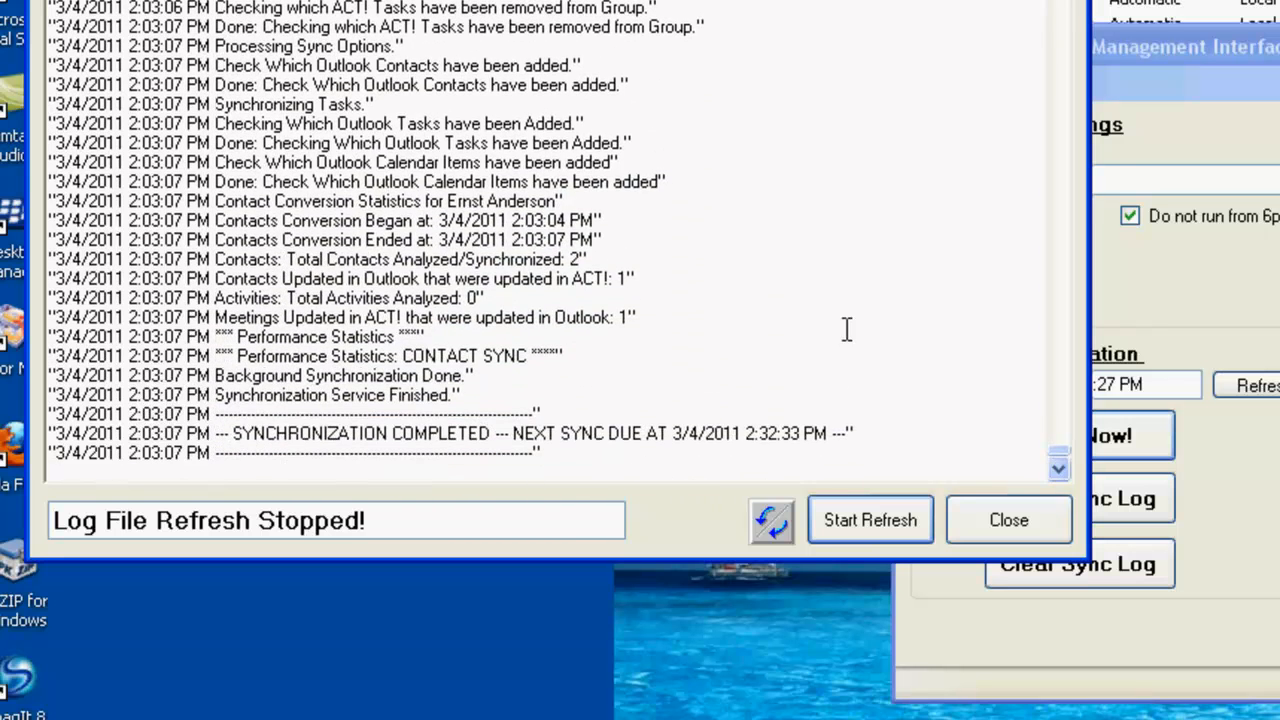
click(1004, 531)
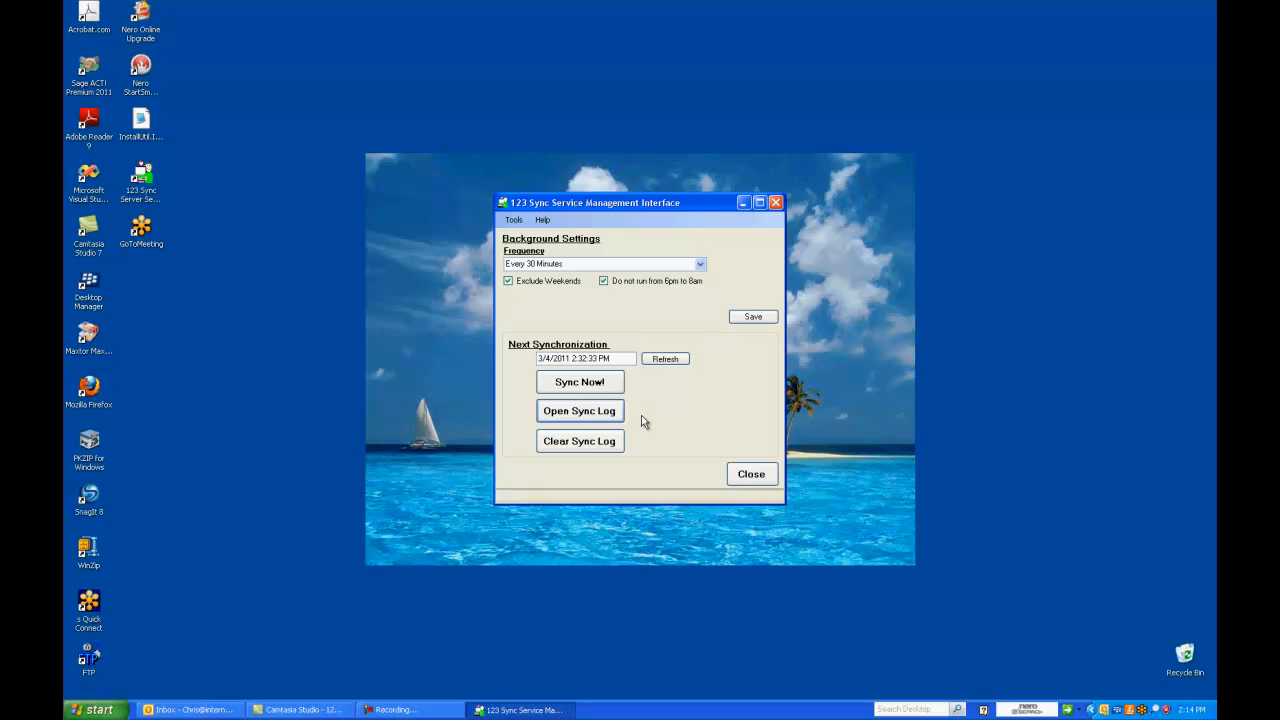
Open the sync log from the management interface to check whether a log file exists, and close it
click(605, 413)
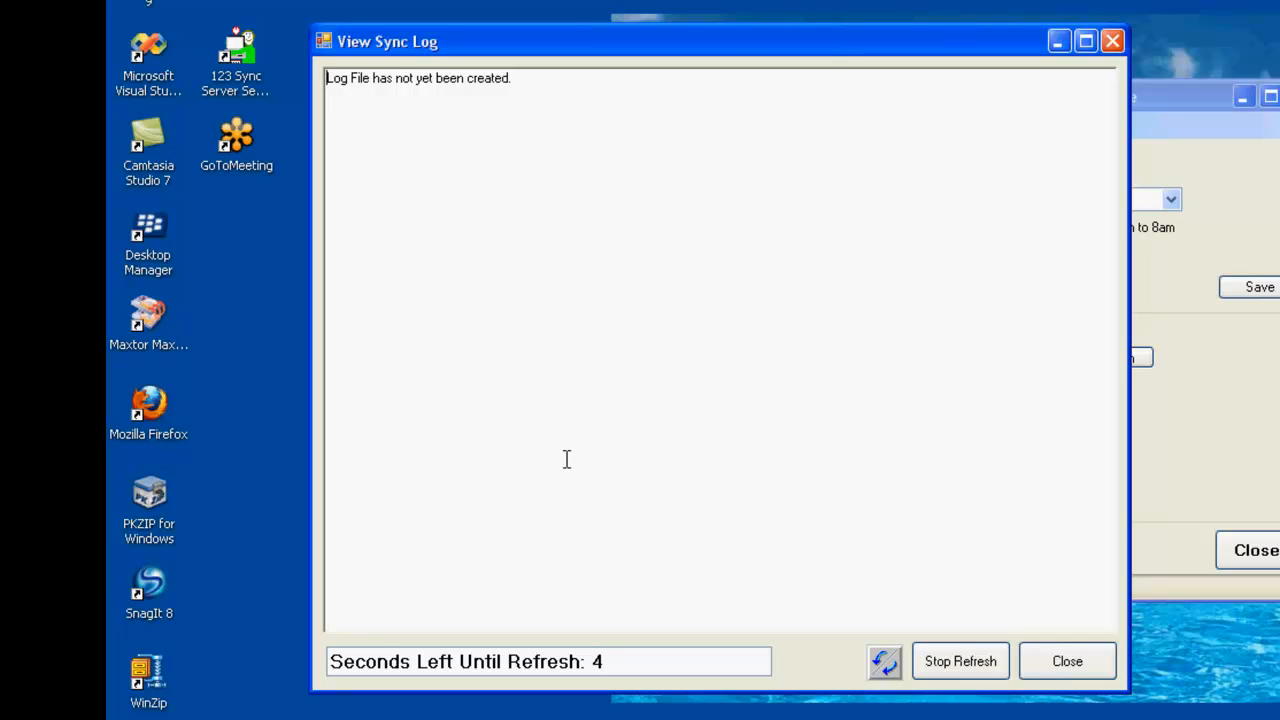
click(1068, 661)
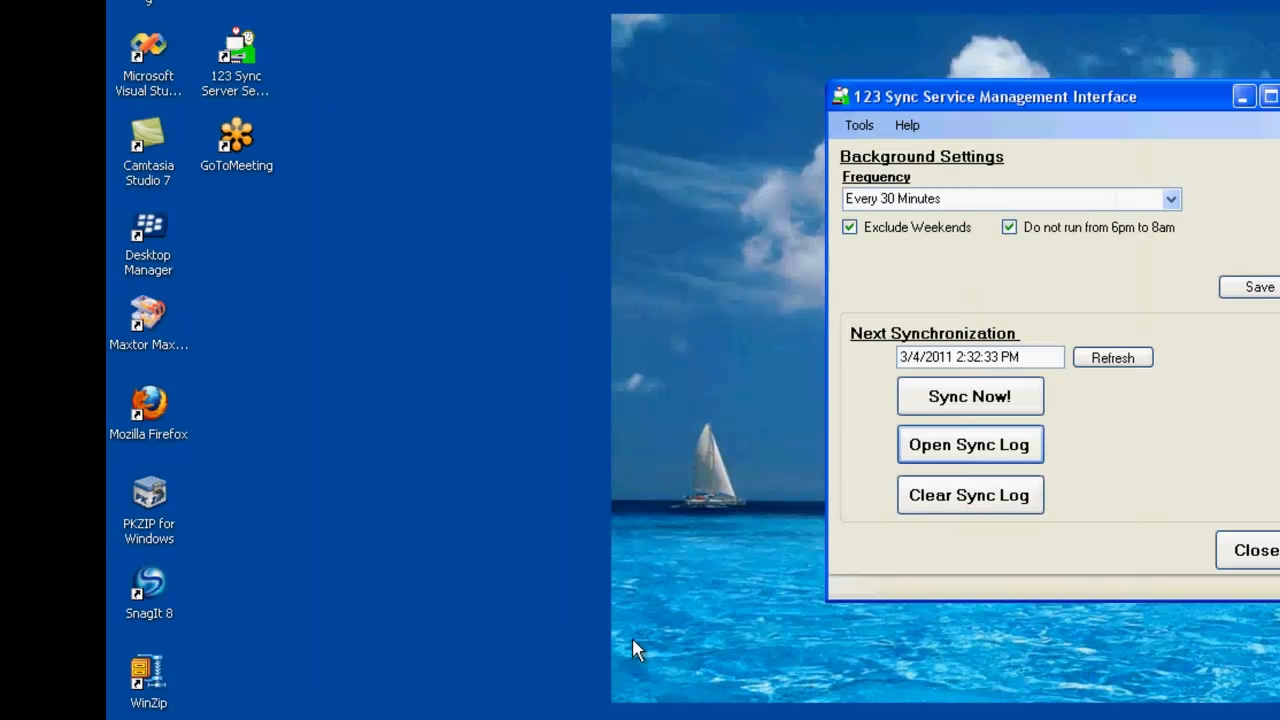
Switch to Windows Explorer, open the 123SyncMessages folder on Local Disk (C:) and select the log file pcrmlog.txt
key(super)
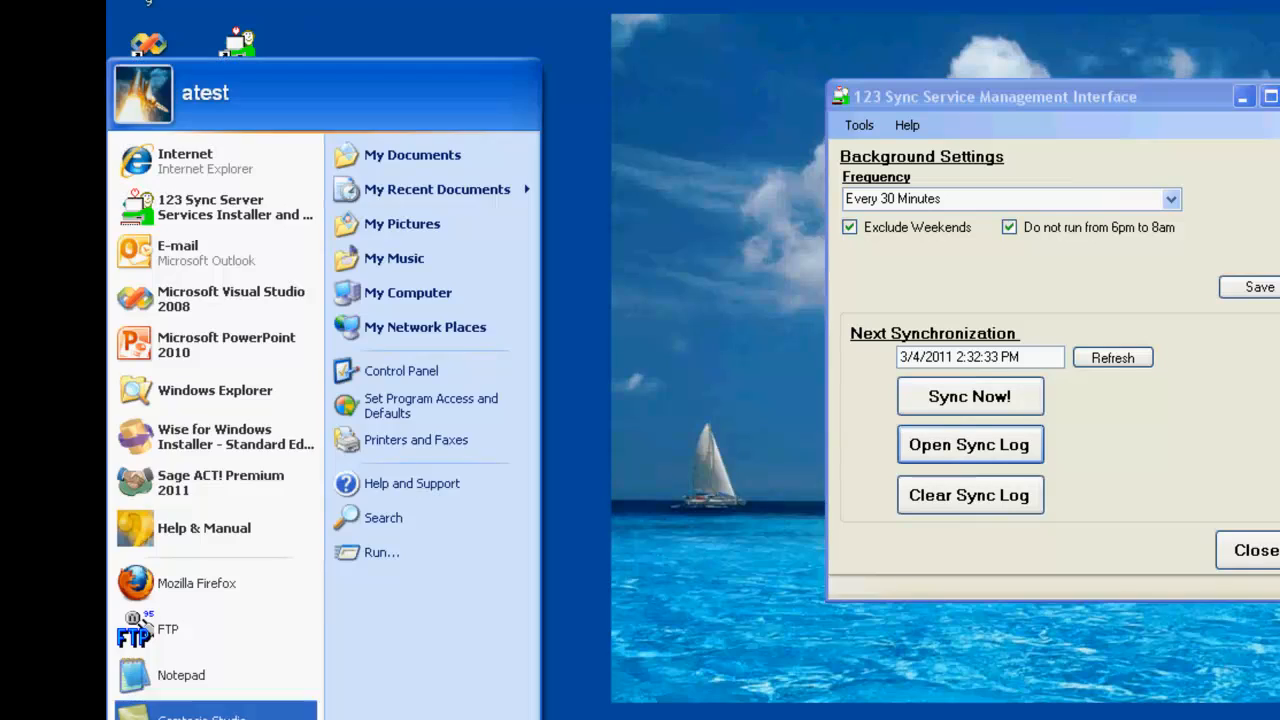
click(226, 405)
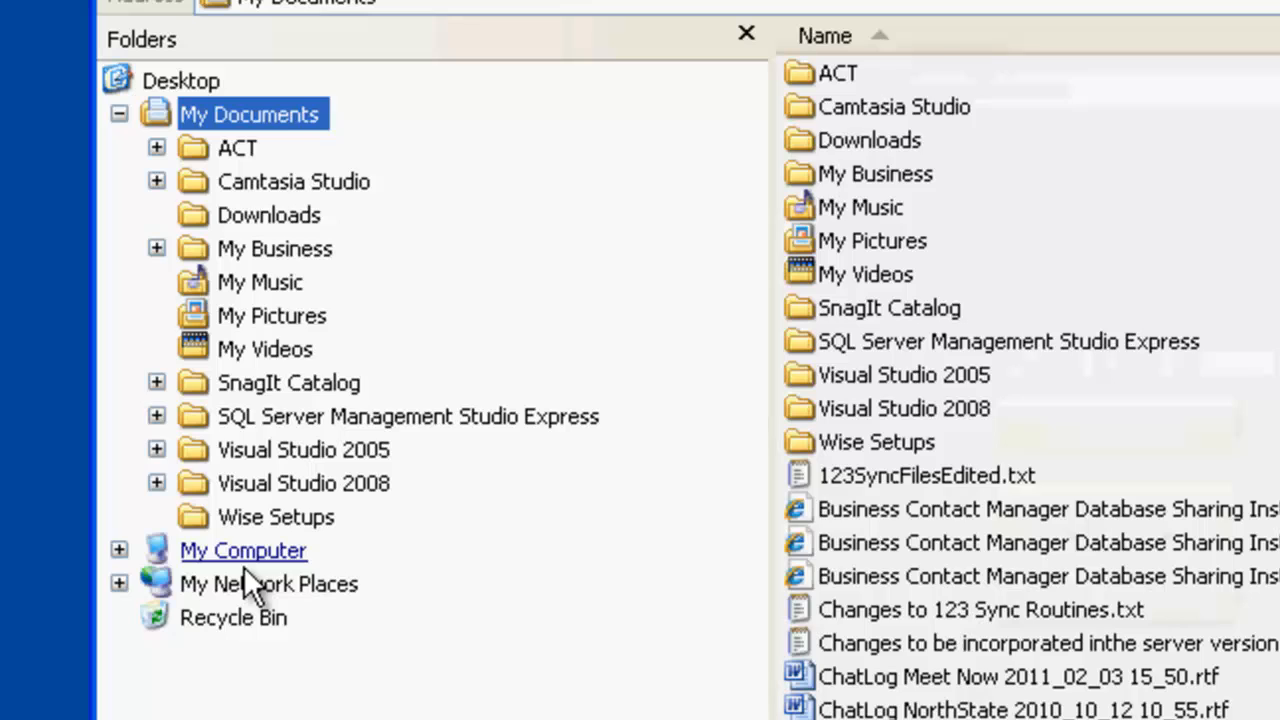
click(243, 562)
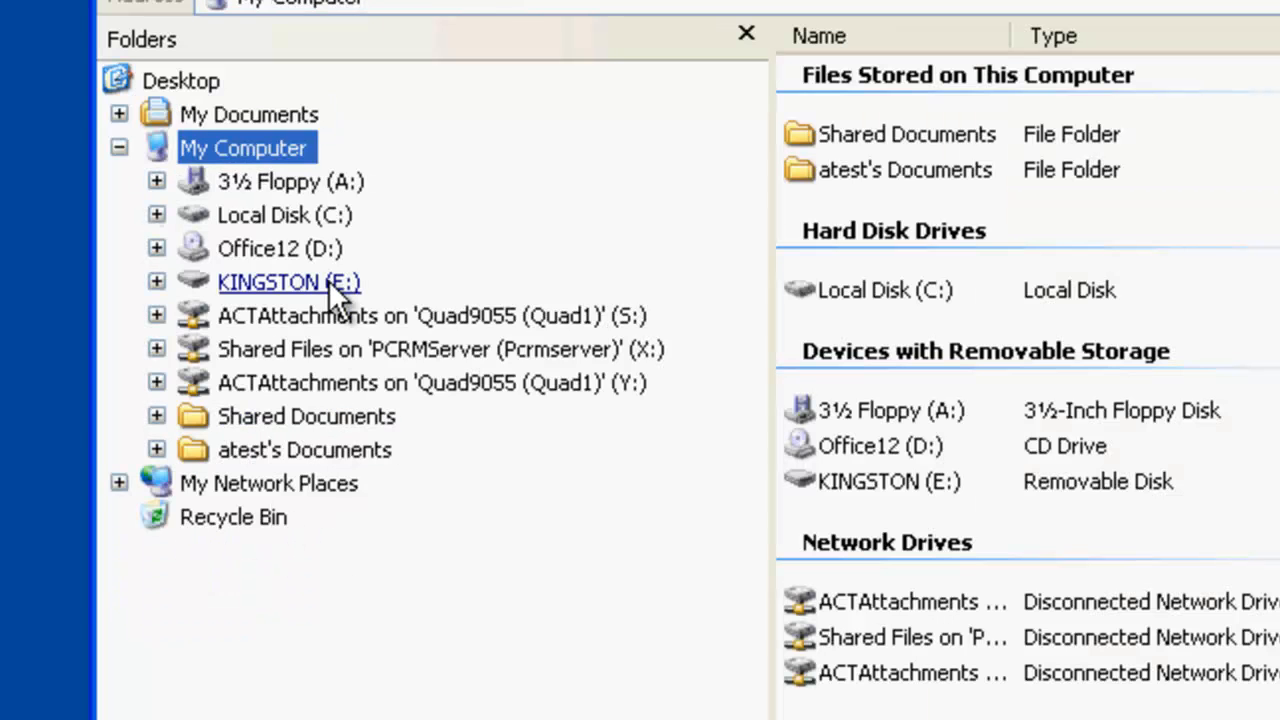
click(315, 217)
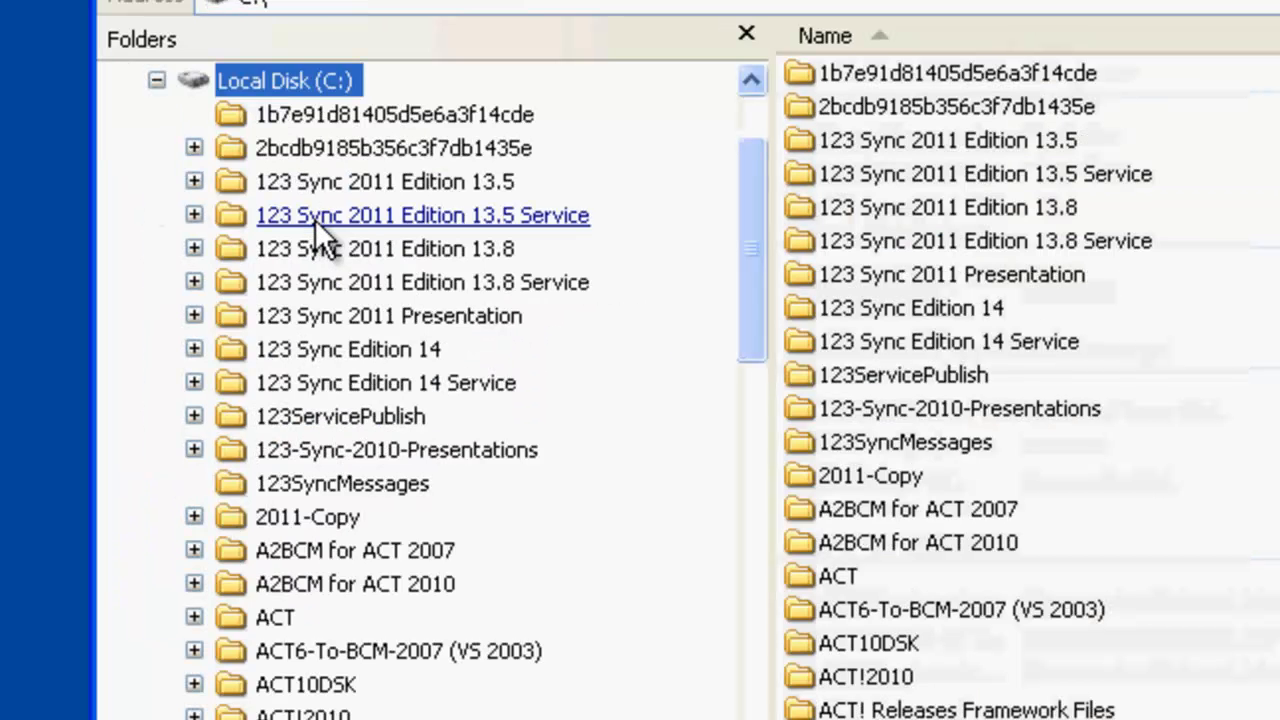
click(933, 446)
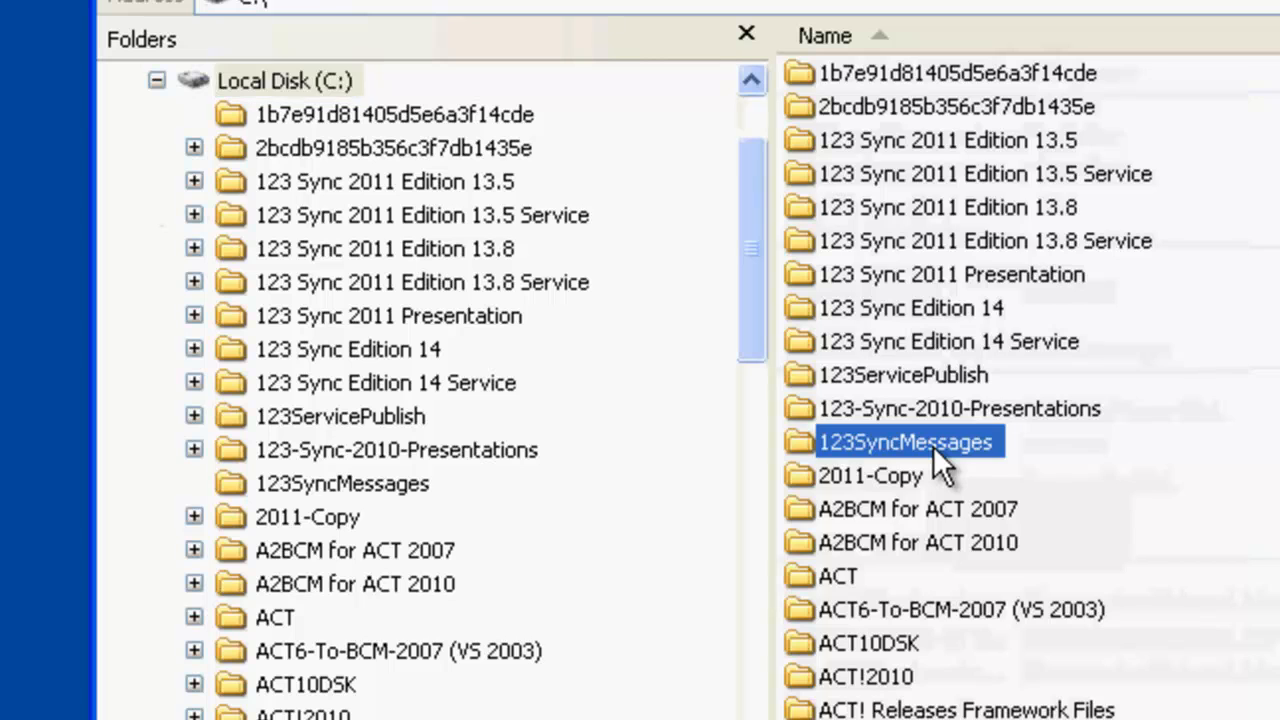
double_click(933, 446)
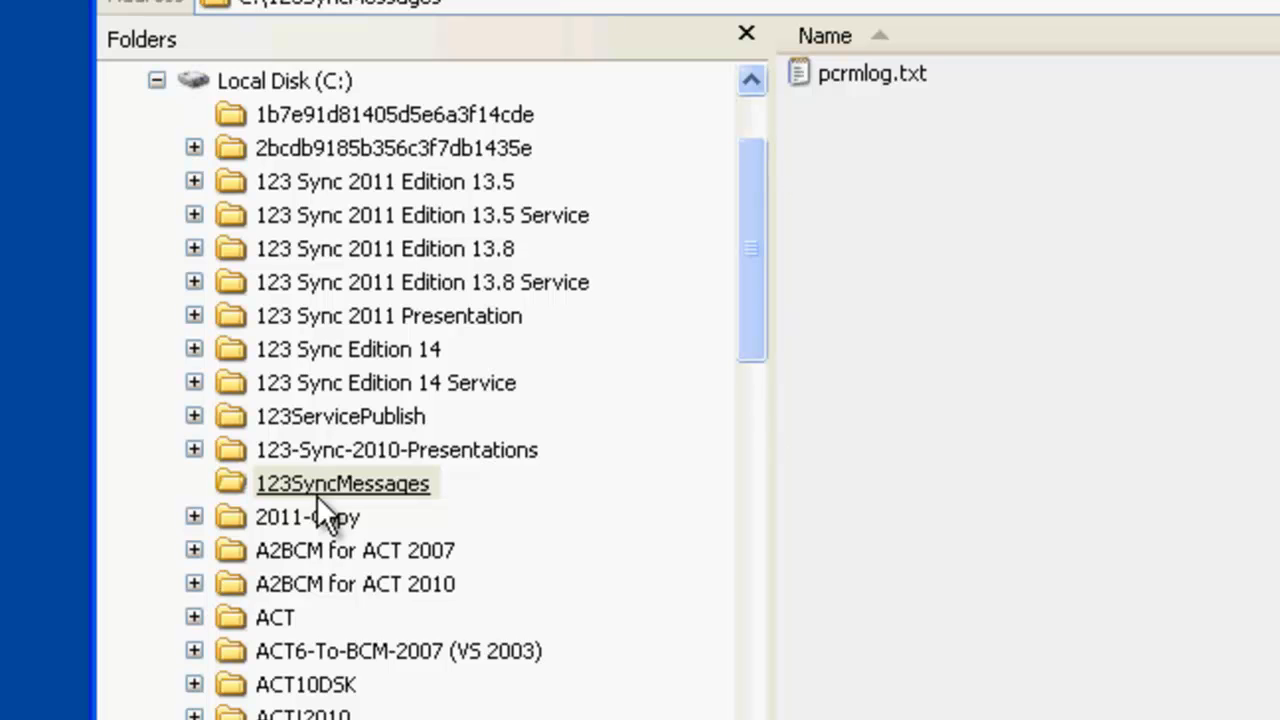
click(834, 79)
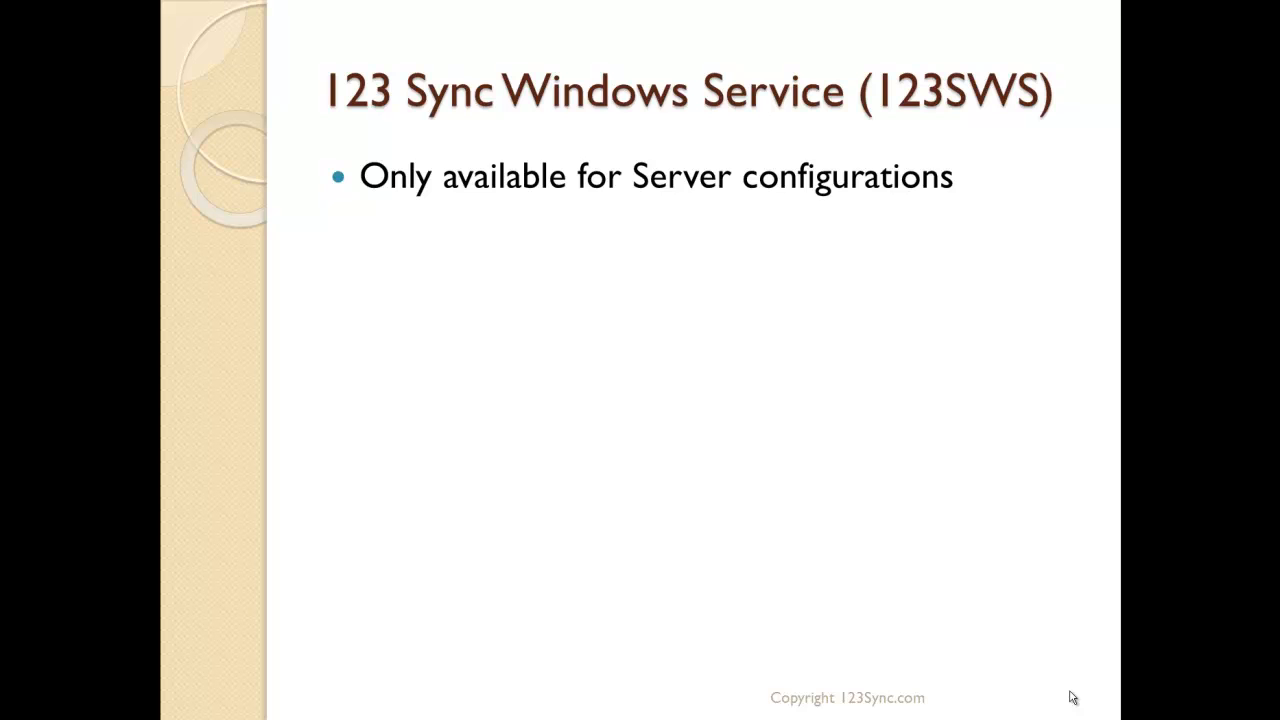
click(1072, 697)
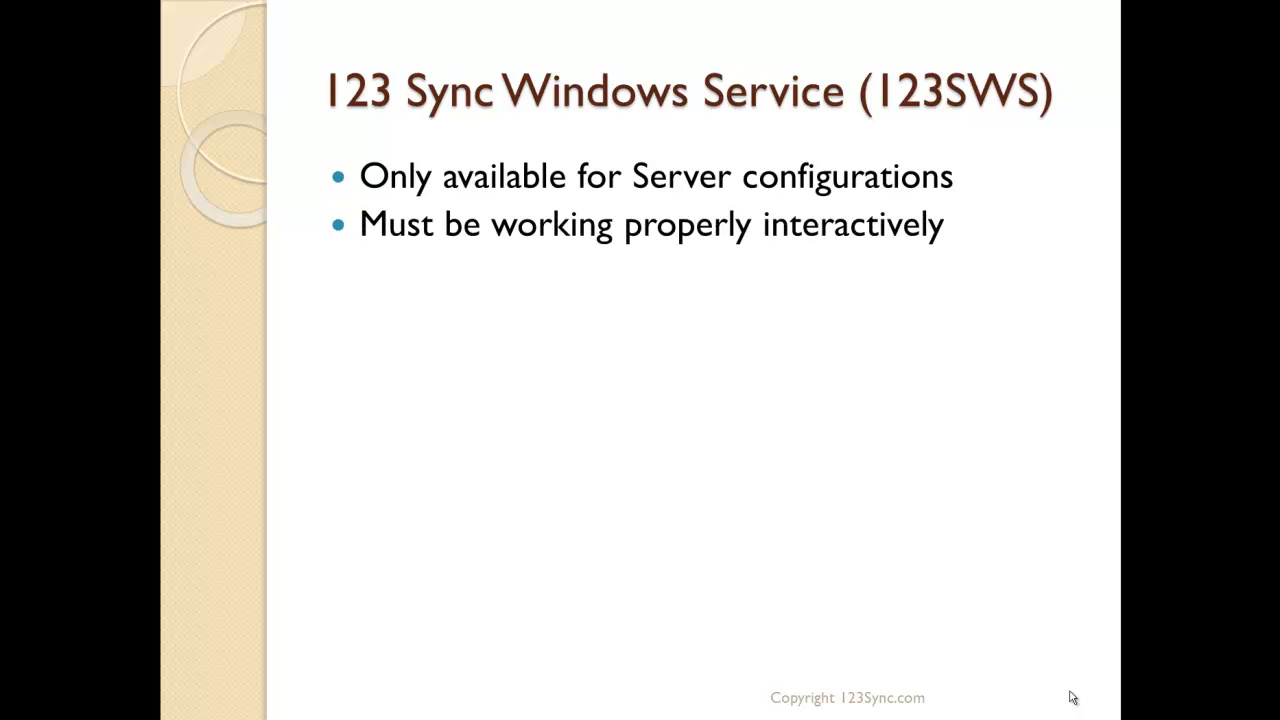